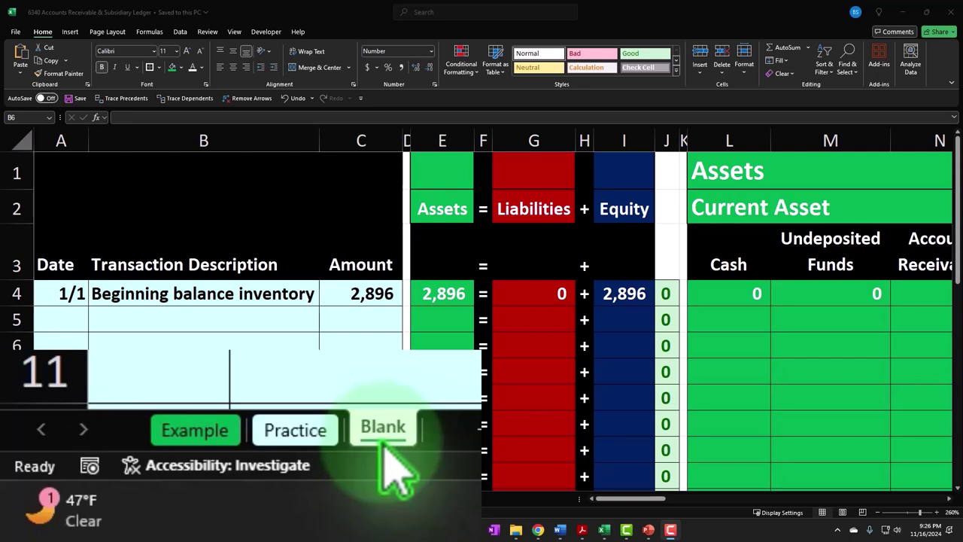
Step: Review the completed Example sheet and the account balances in the Beginning Balances TB PDF
left_click(218, 429)
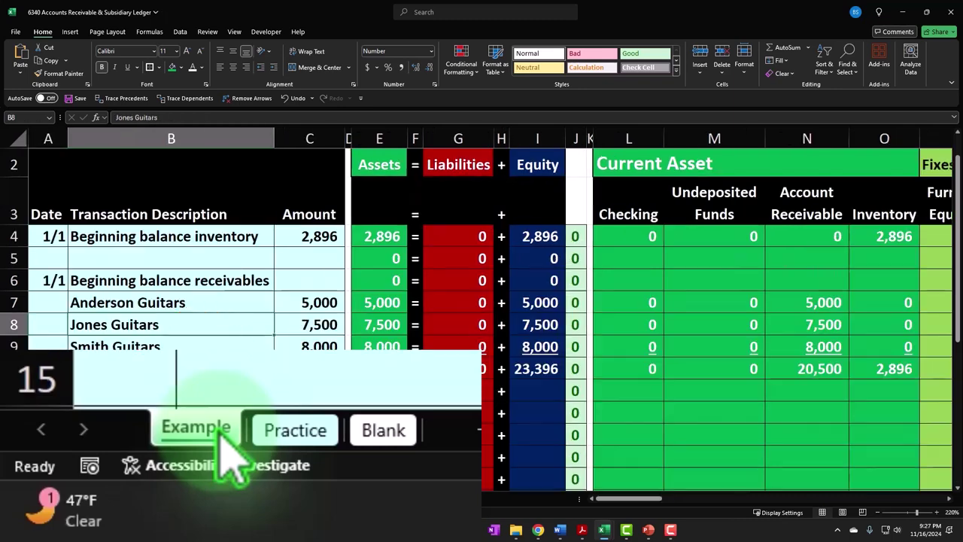
left_click(201, 380)
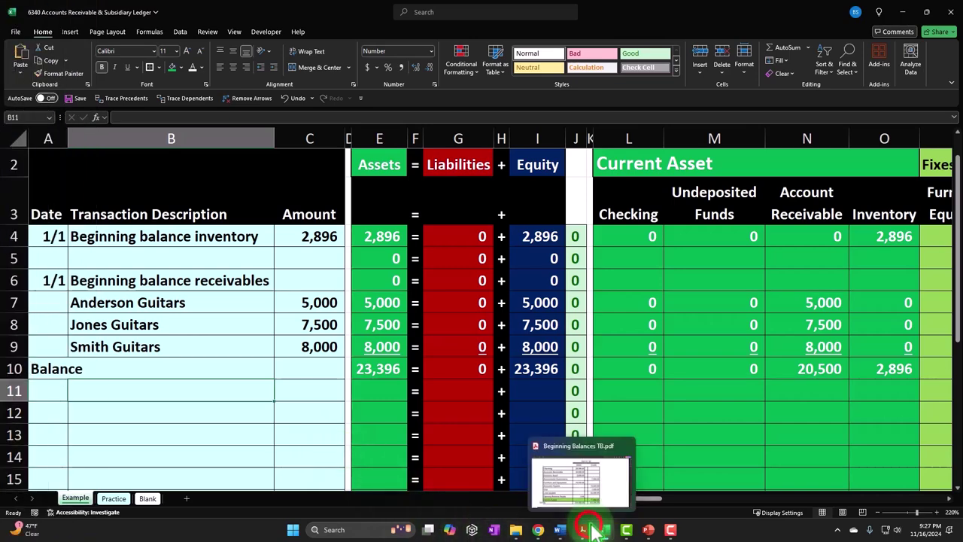
left_click(592, 530)
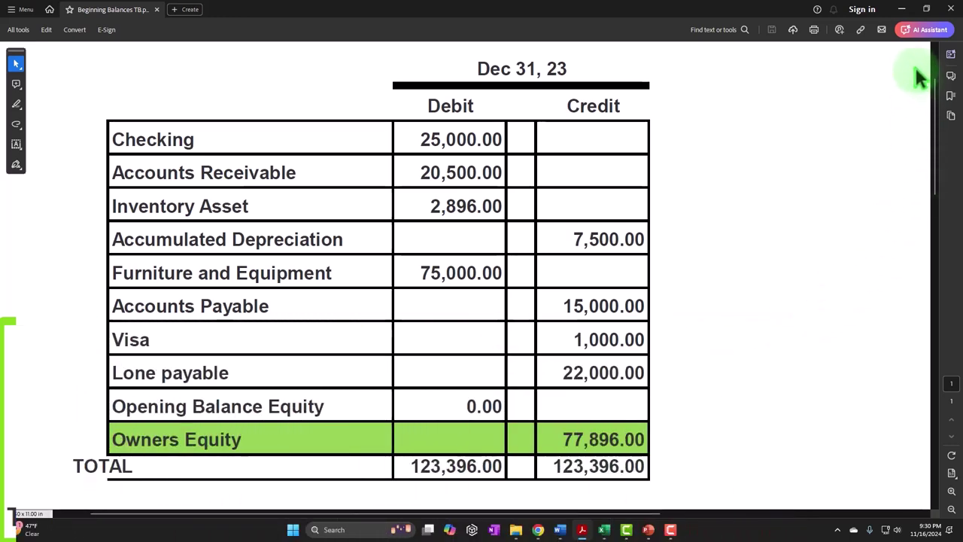
left_click(904, 9)
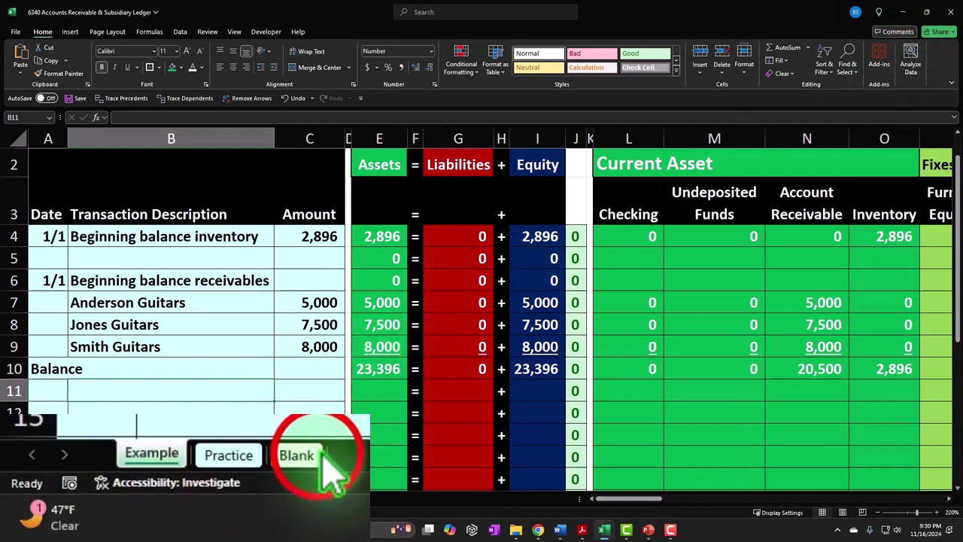
Step: Enter the date 1/1 in cell A6 of the Blank sheet
left_click(150, 498)
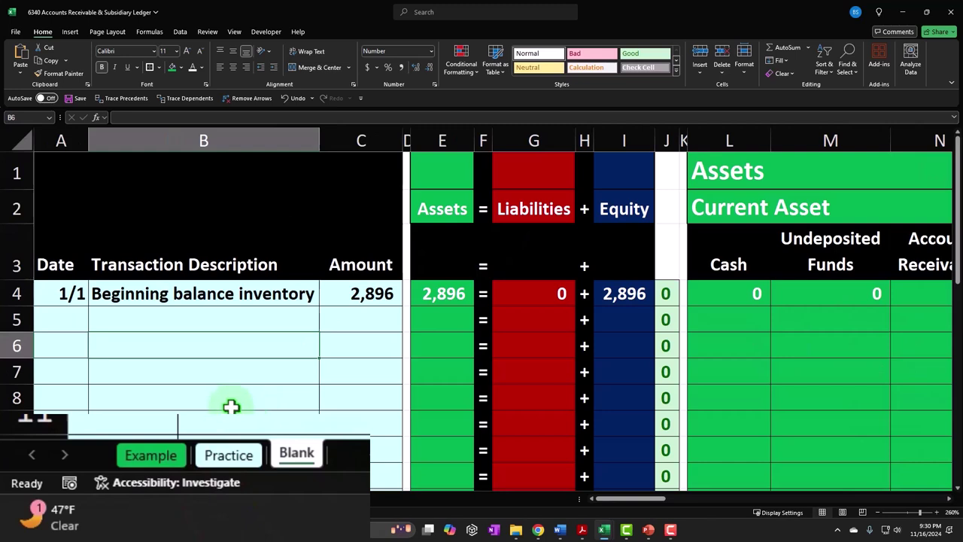
left_click(66, 344)
type("1/1")
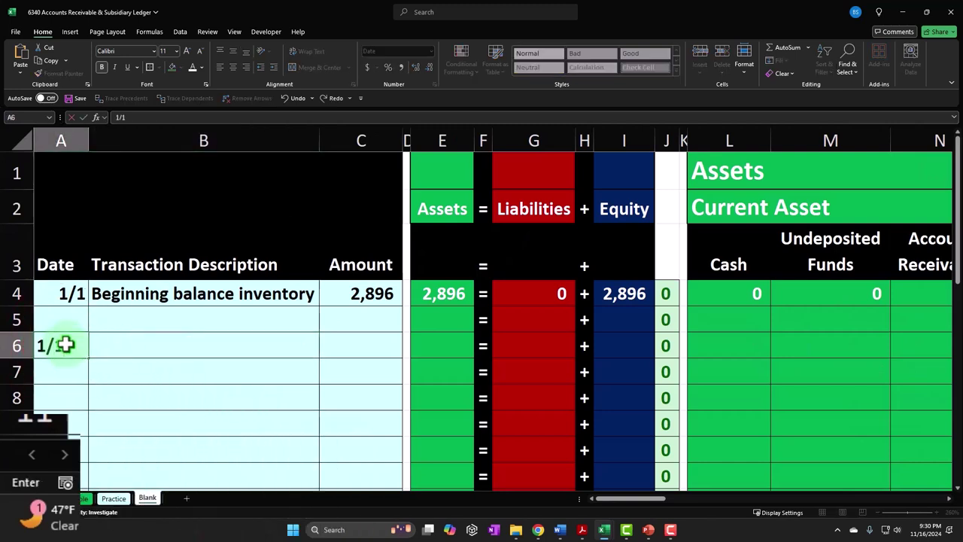
key("Tab")
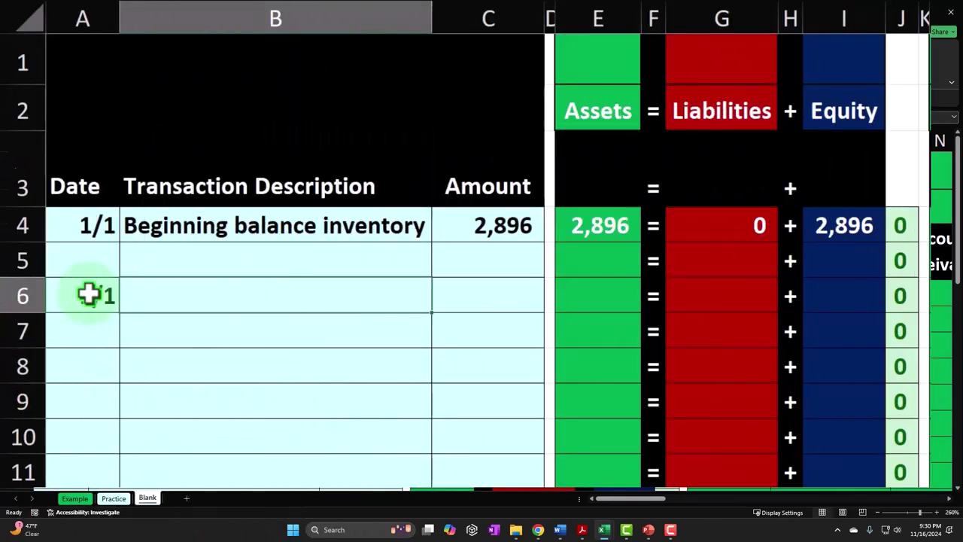
Step: Enter the transaction description "Beginning balance accounts reivable" in cell B6
type("Be")
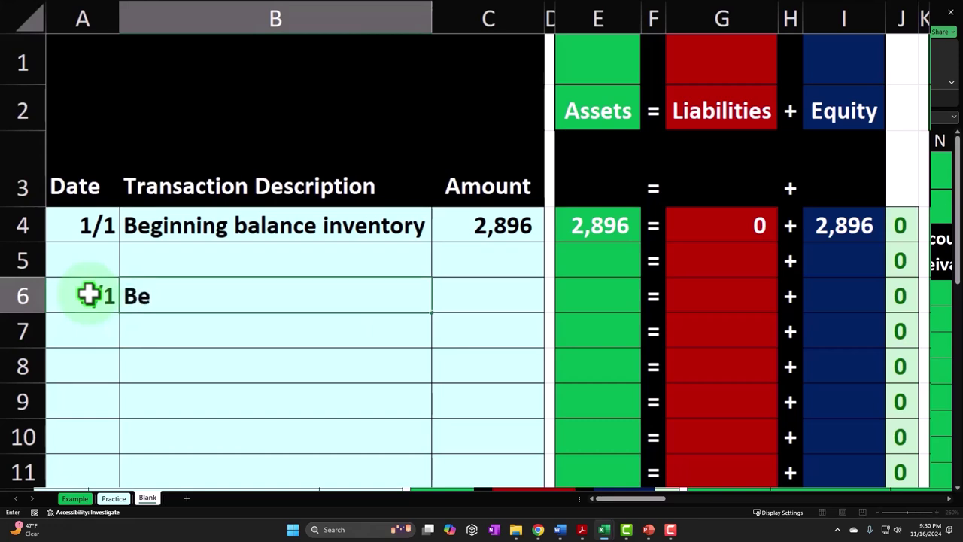
type("ginning balance for A")
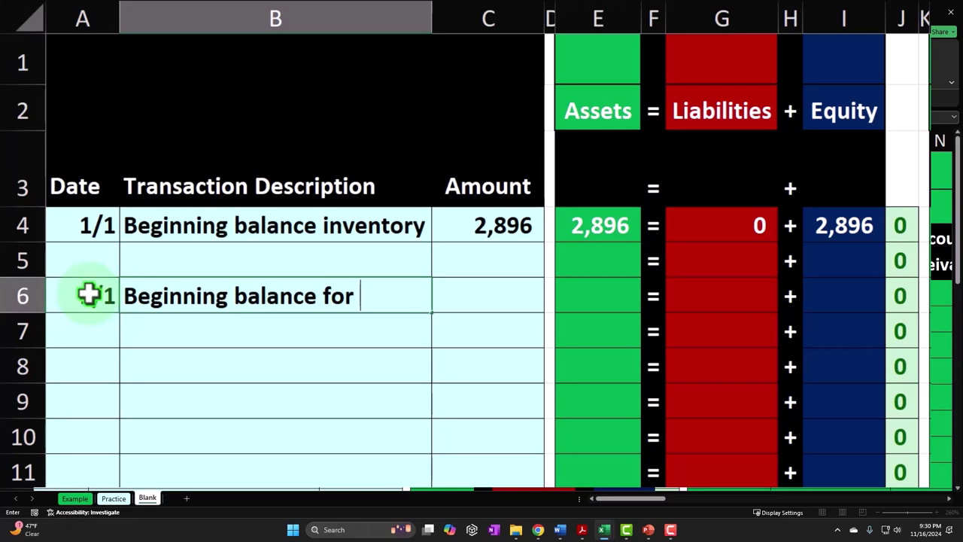
key("BackSpace")
key("BackSpace")
key("BackSpace")
key("BackSpace")
key("BackSpace")
type("acc")
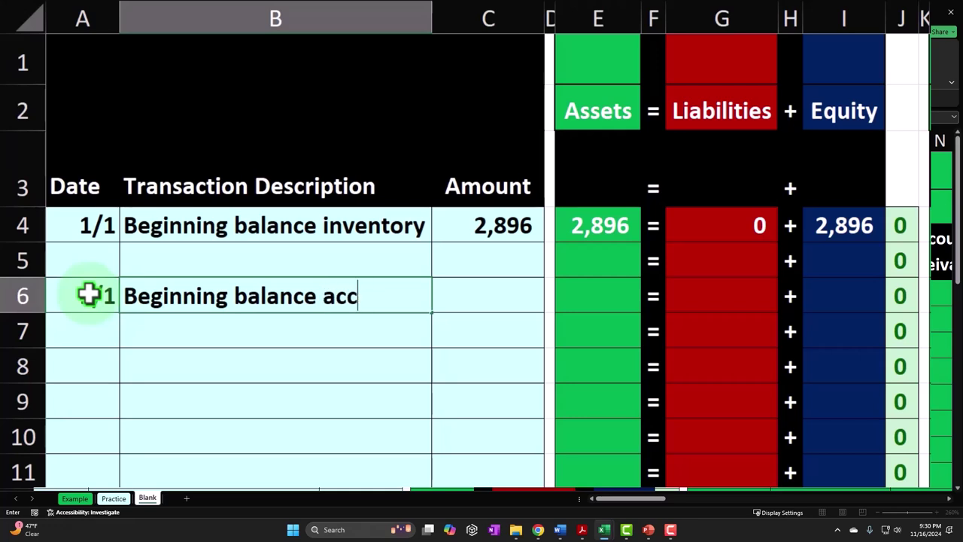
type("ounts recei")
type("v")
key("BackSpace")
key("BackSpace")
key("BackSpace")
key("BackSpace")
type("ivable")
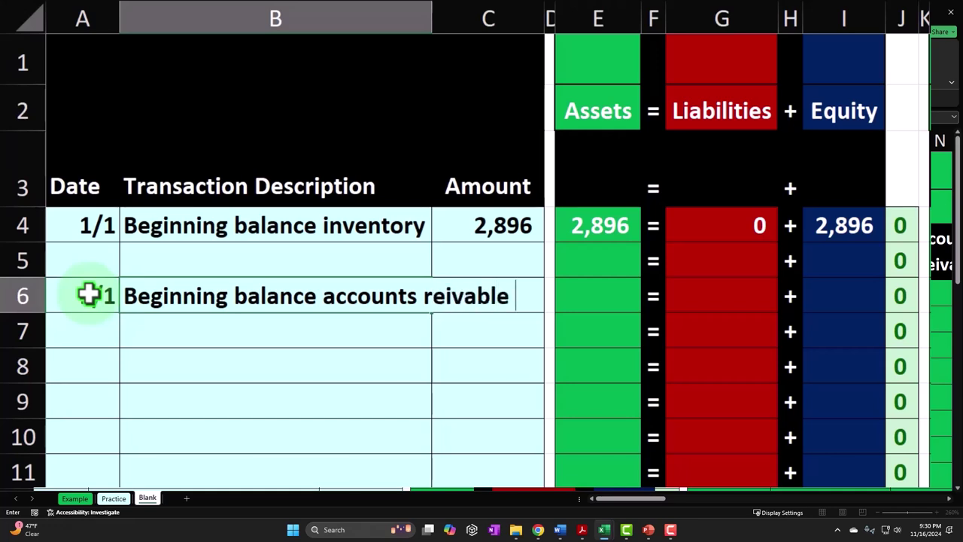
key("Return")
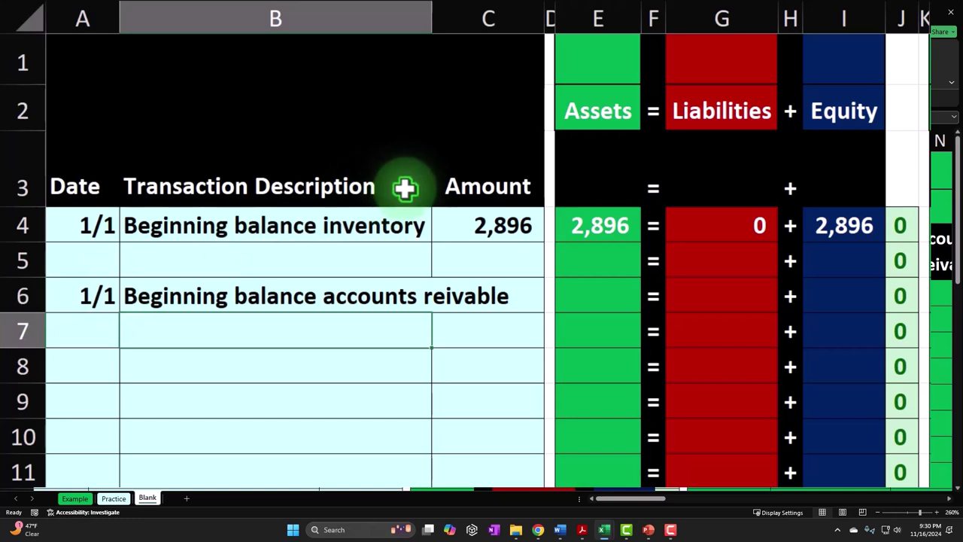
Step: Shorten the B6 description to "Beginning bal accounts reivable" and widen column B to fit it
left_click_drag(430, 25, 444, 23)
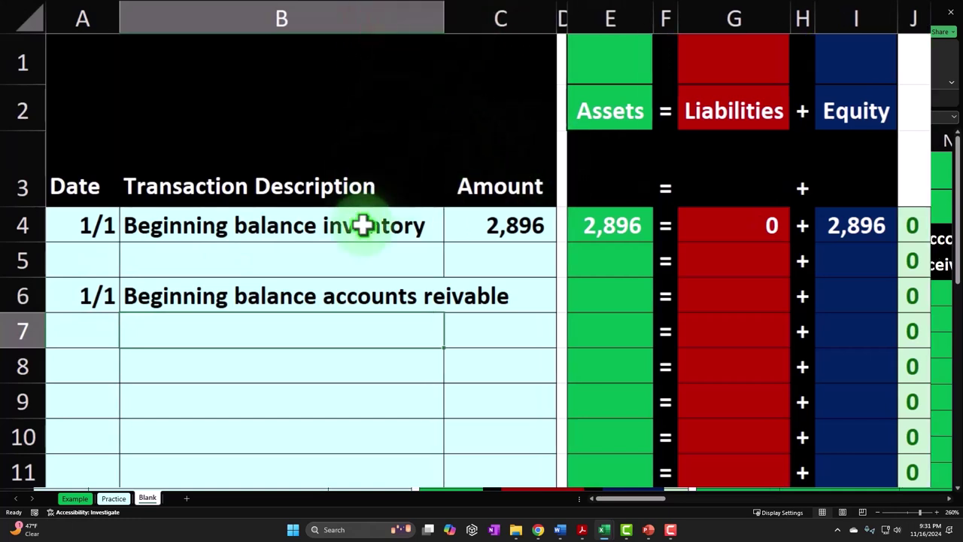
double_click(307, 301)
key("BackSpace")
key("BackSpace")
key("BackSpace")
key("BackSpace")
key("Return")
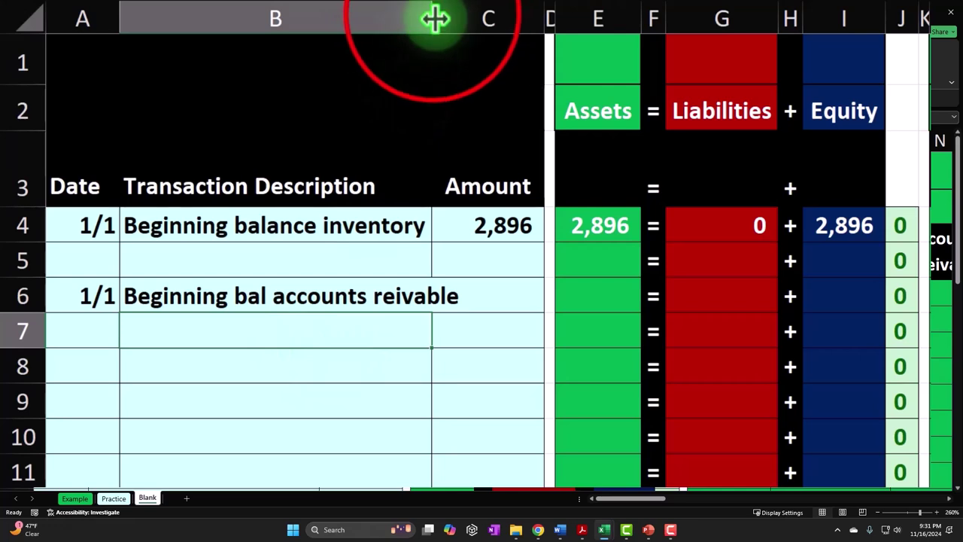
left_click_drag(431, 17, 461, 18)
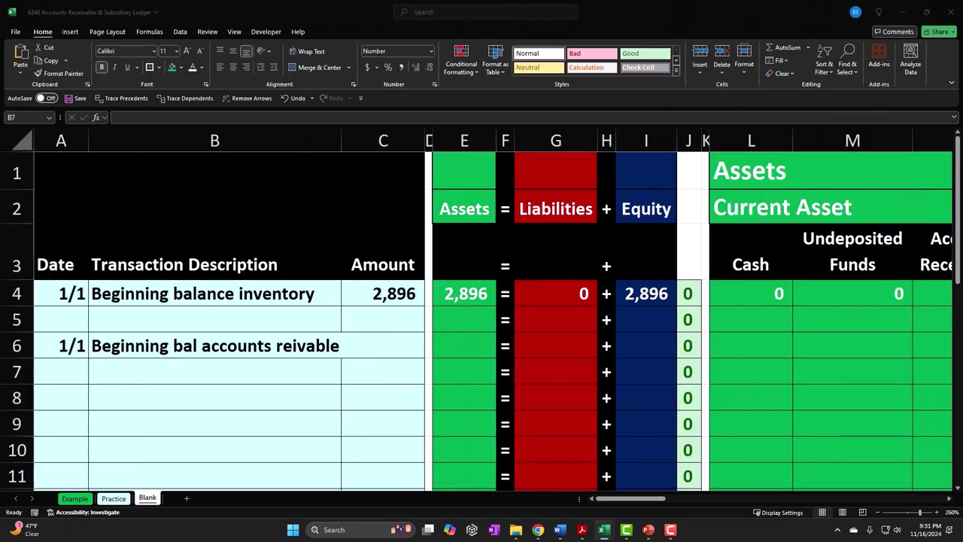
Step: Consult the Accounts Receivable balance in the trial balance PDF, and enter Anderson Guitars with the amount 5000 in row 7
left_click(583, 530)
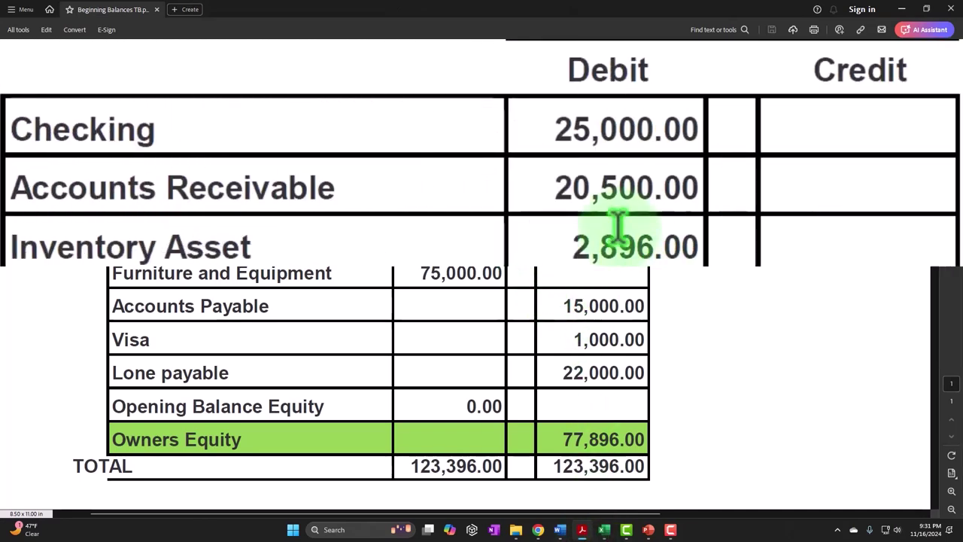
left_click(221, 362)
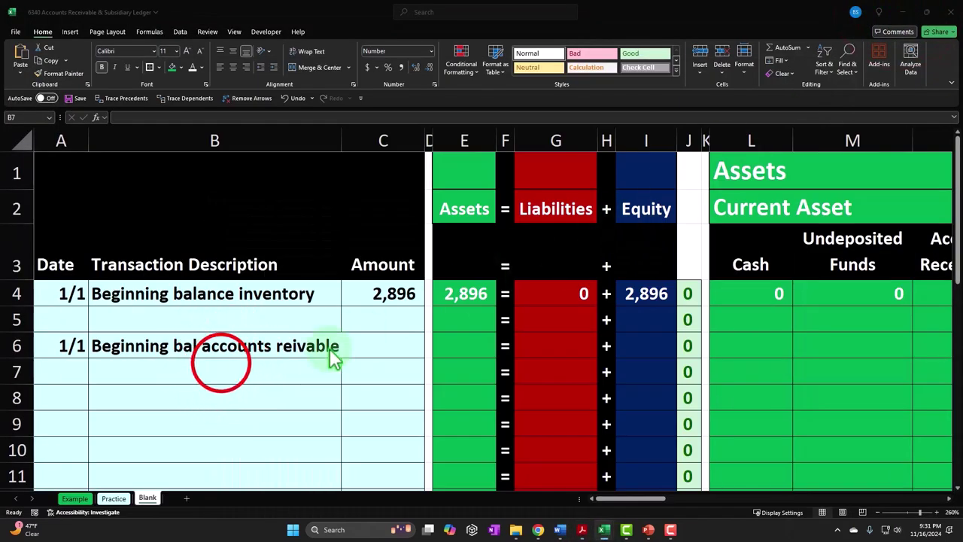
left_click(220, 362)
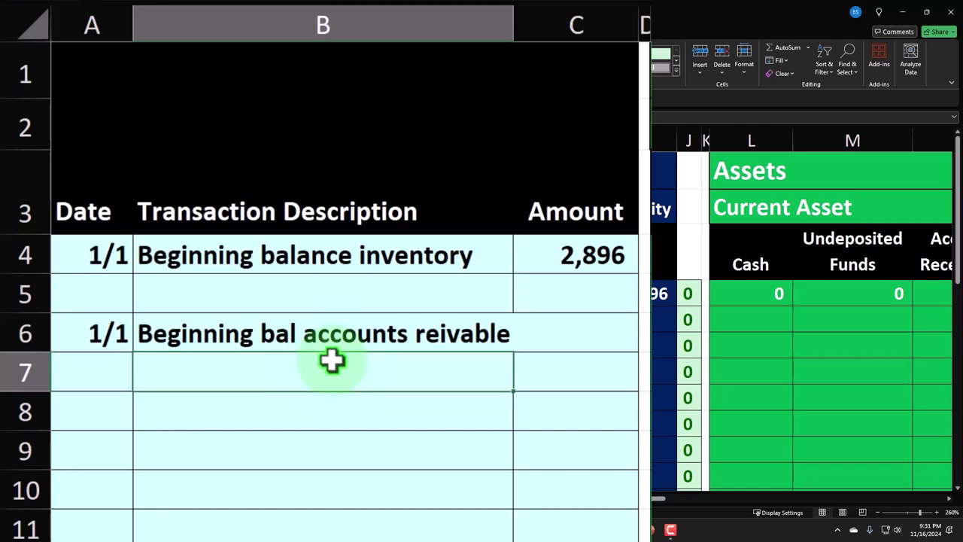
type("A")
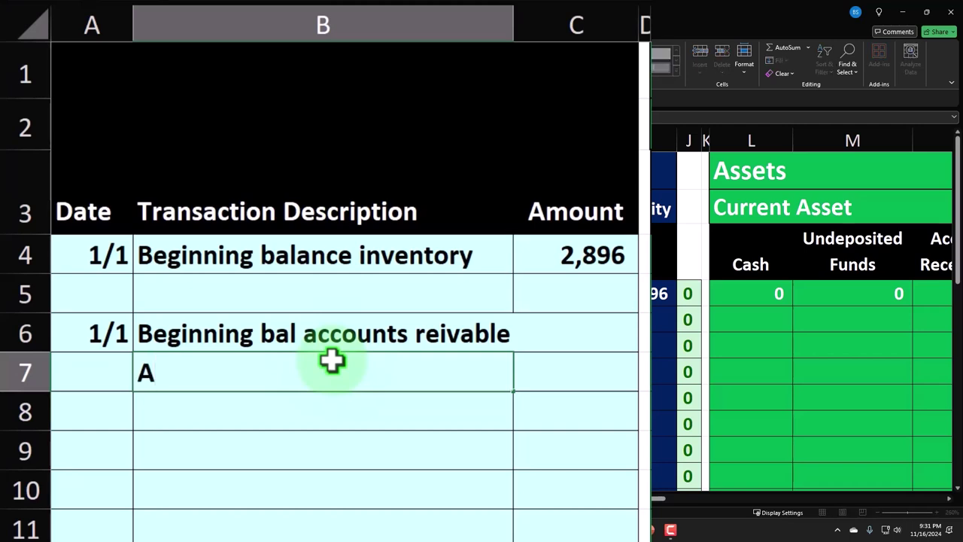
type("nderson Guitars")
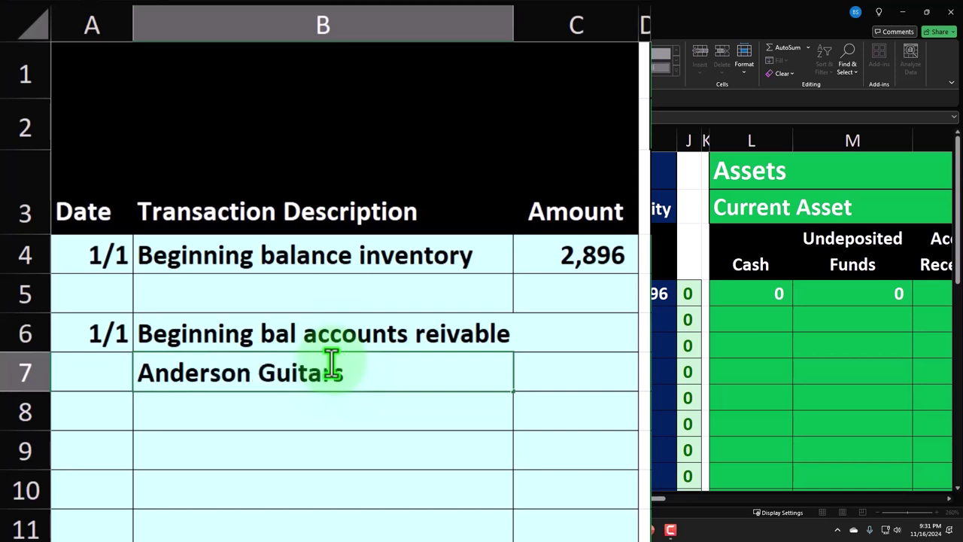
key("Tab")
type("5000")
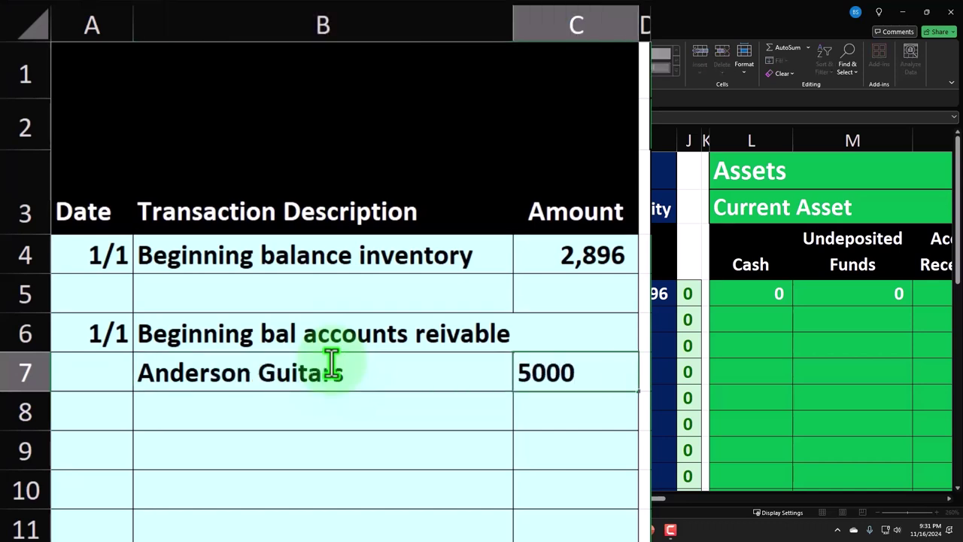
key("Return")
Step: Enter Jones Guitars with the amount 7500 in row 8
type("Jones")
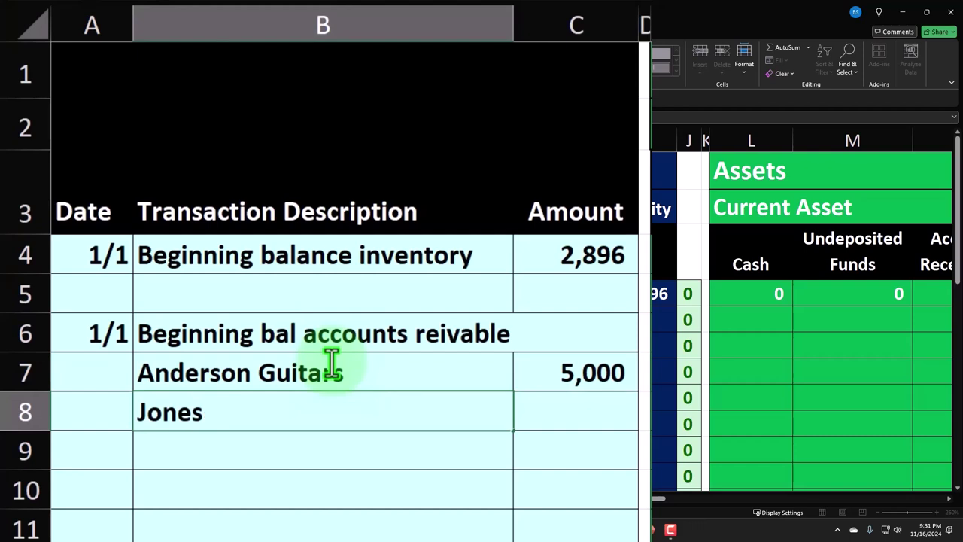
type(" Guitars")
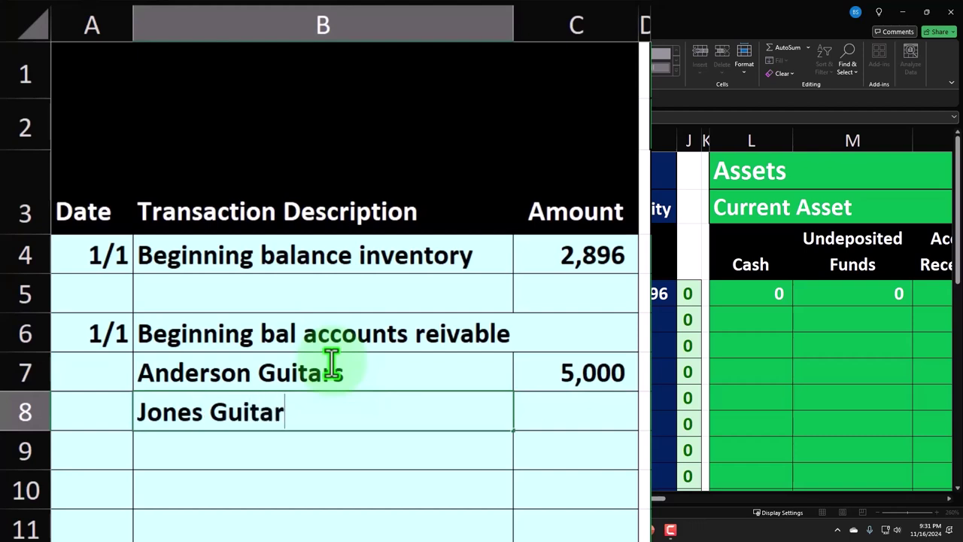
key("Tab")
type("7500")
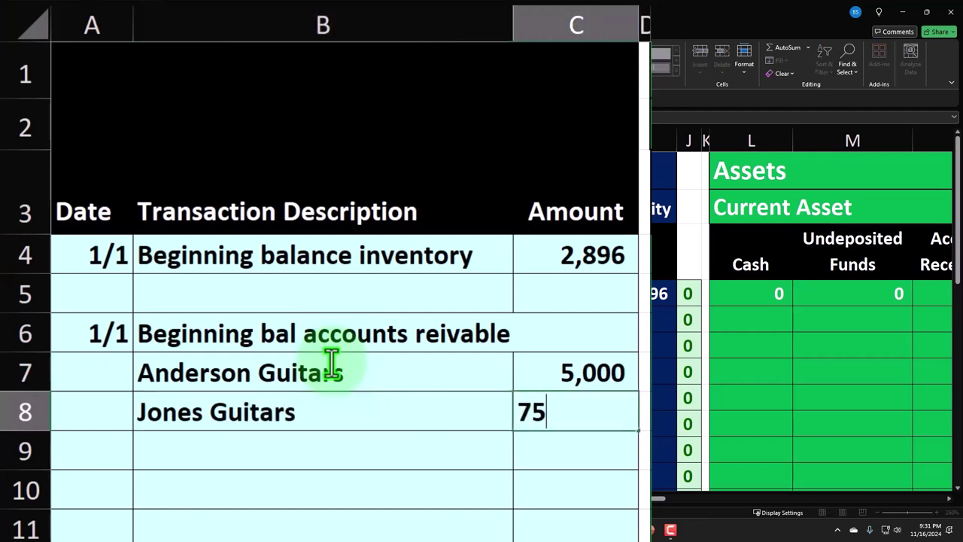
key("Return")
Step: Enter Smith Guitars with the amount 8,000 in row 9
type("Smith ")
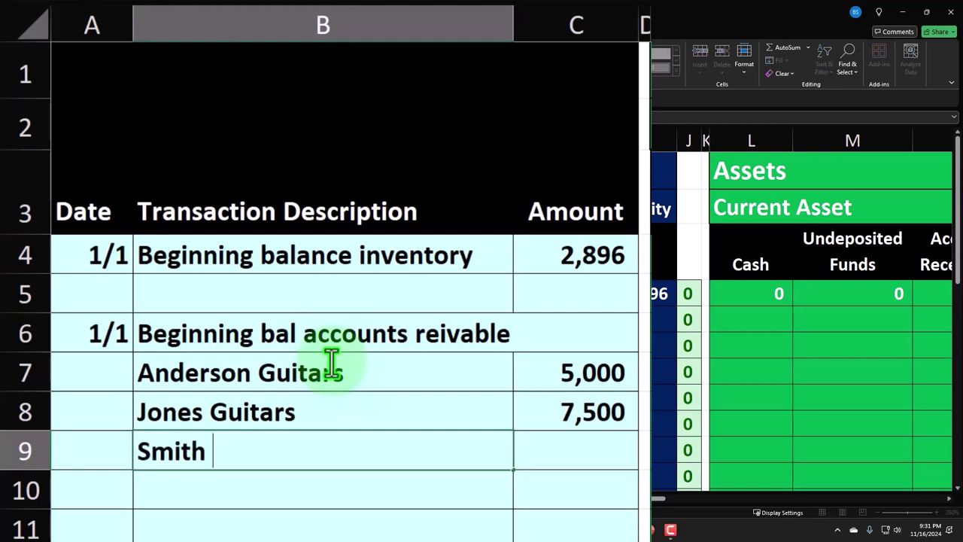
type("Guitars")
key("Tab")
type("8,000")
key("Return")
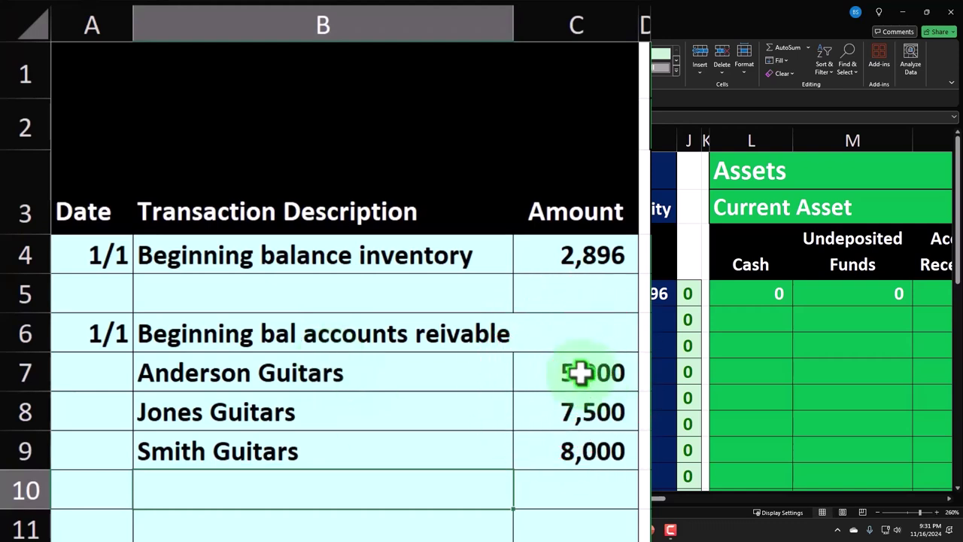
Step: Check the sum of the three customer amounts in C7:C9 and narrow column B to its earlier width
left_click_drag(576, 372, 577, 462)
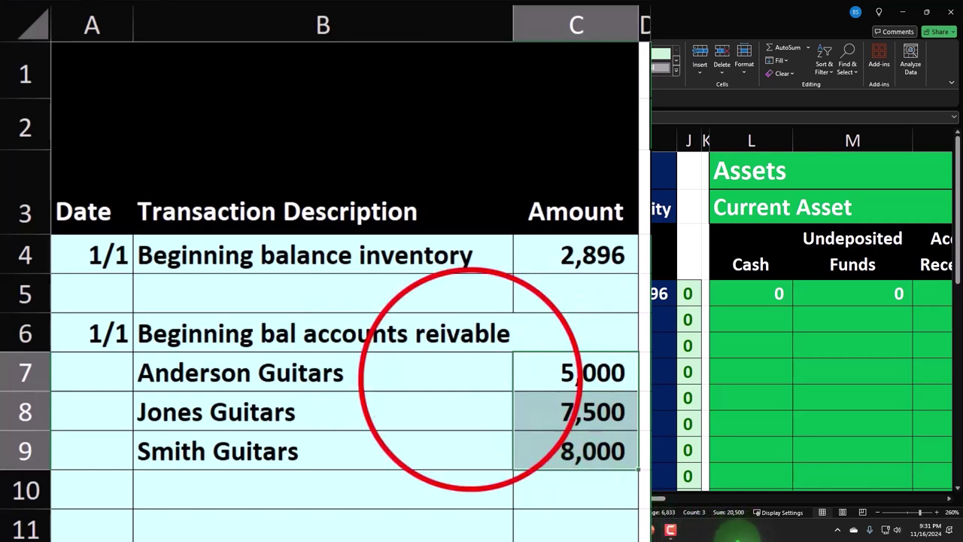
left_click(469, 376)
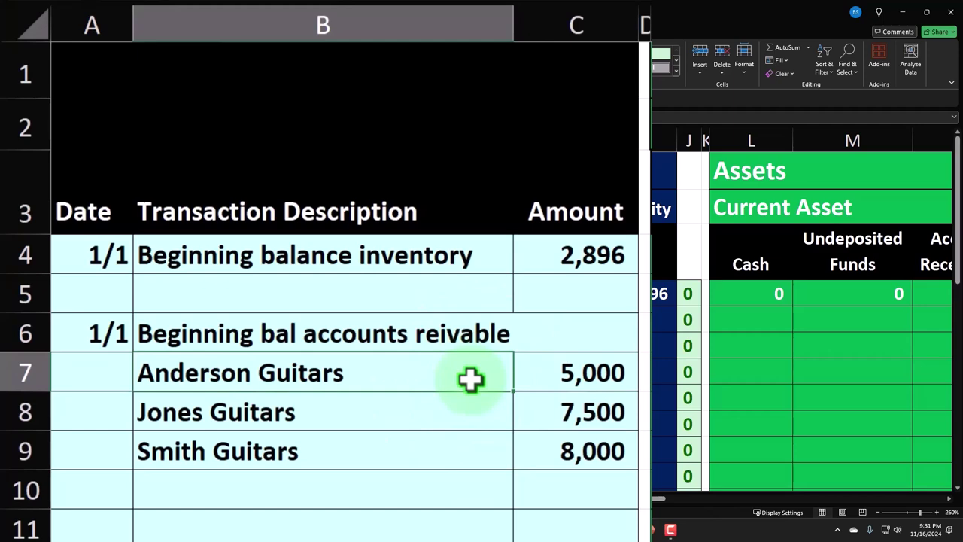
left_click_drag(512, 34, 494, 29)
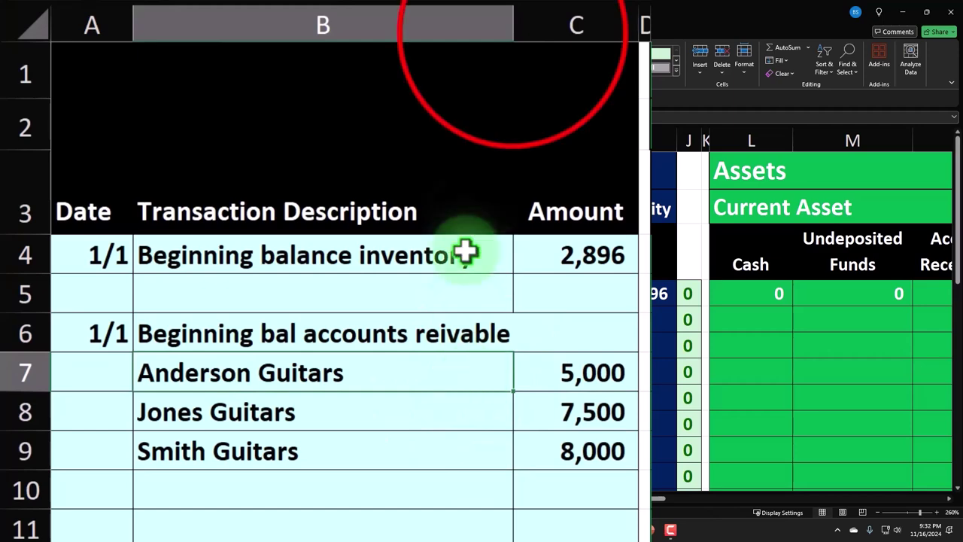
left_click_drag(329, 149, 318, 153)
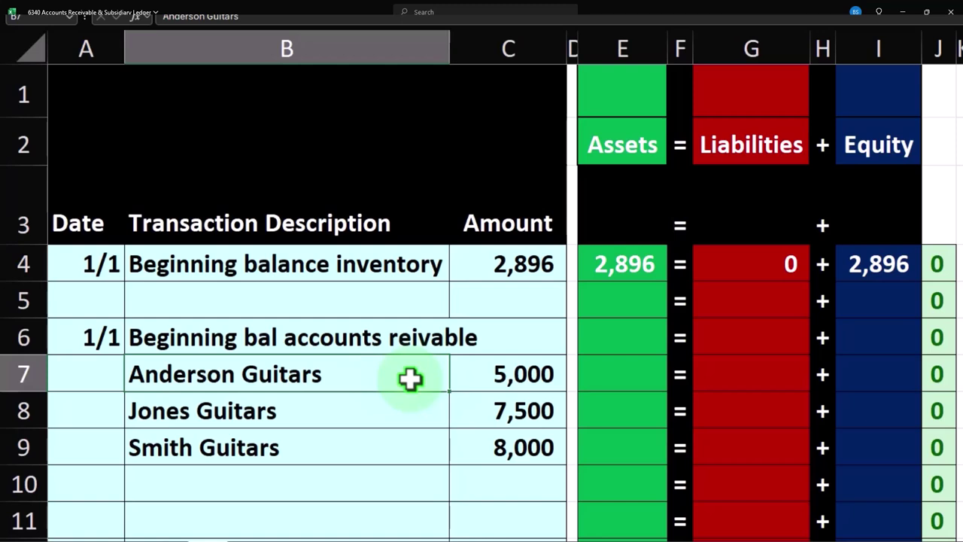
Step: Link the Account Receivable cell N7 to the Anderson Guitars amount with the formula =C7
key("Right")
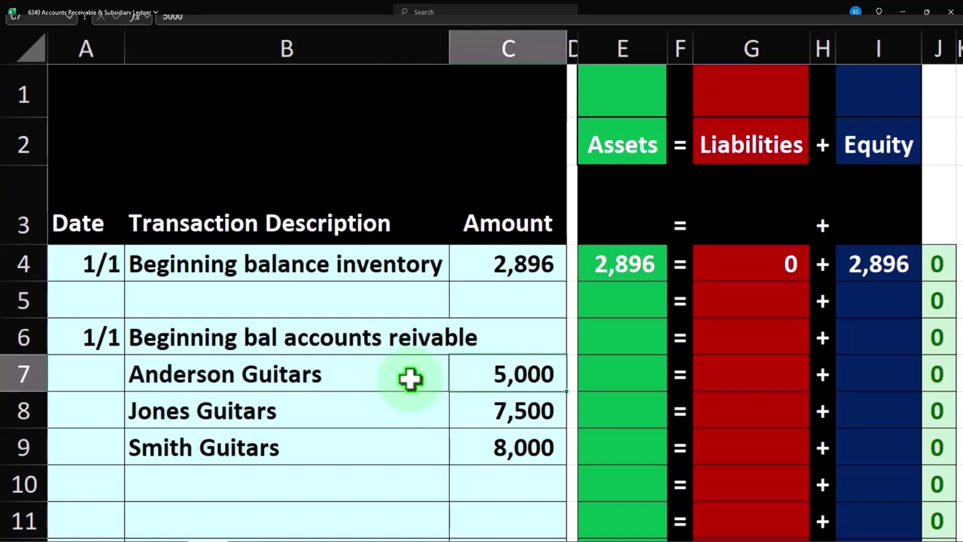
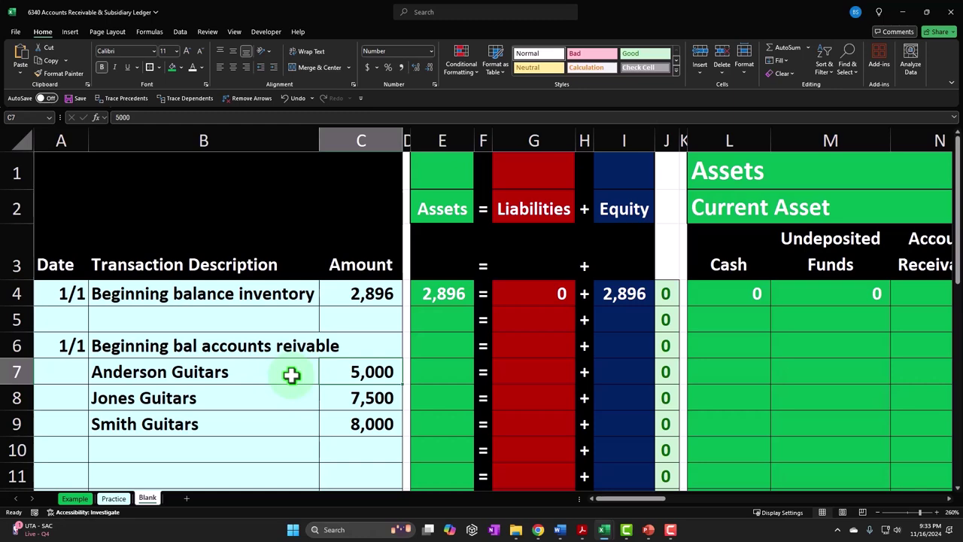
key("Right")
key("Right")
key("Right")
key("Right")
key("Right")
key("Right")
key("Right")
key("Right")
key("Right")
key("Right")
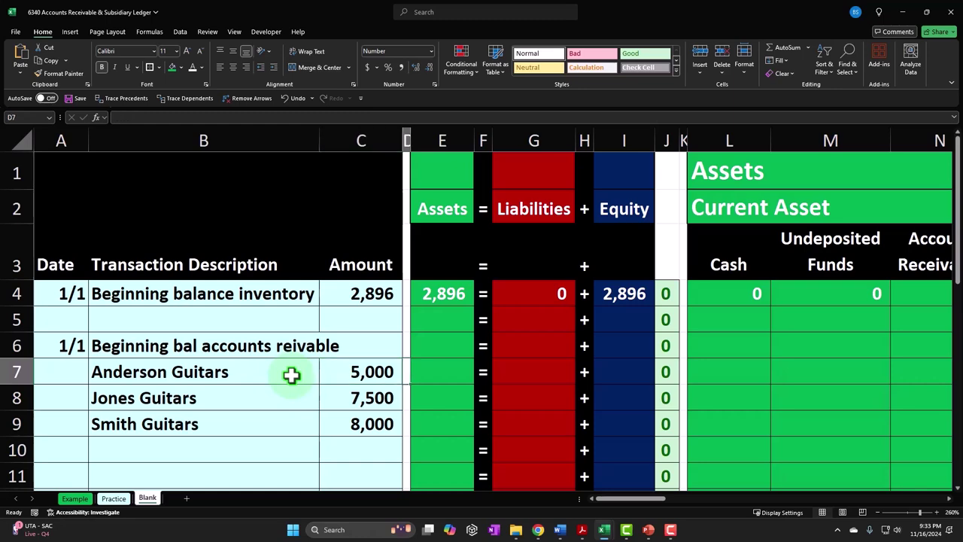
key("Right")
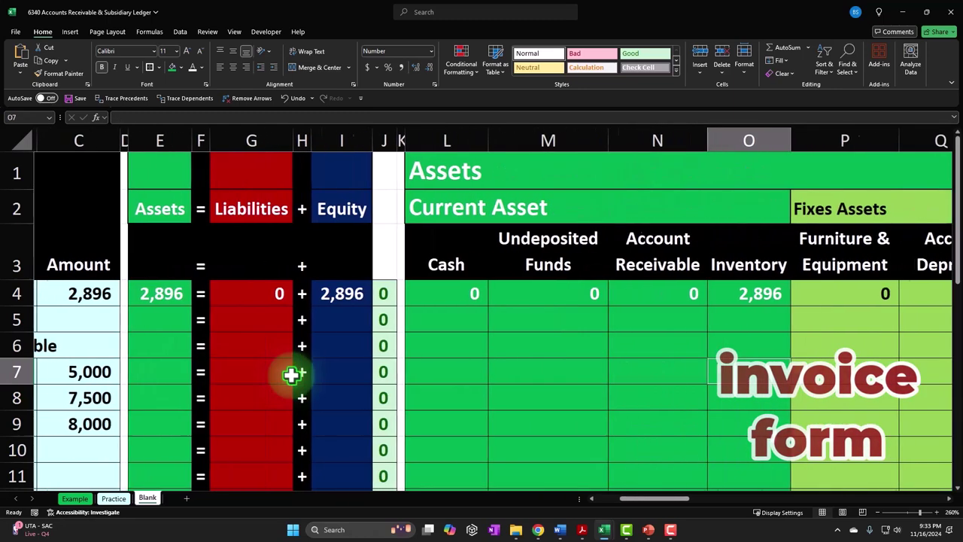
type("=")
key("Left")
key("Left")
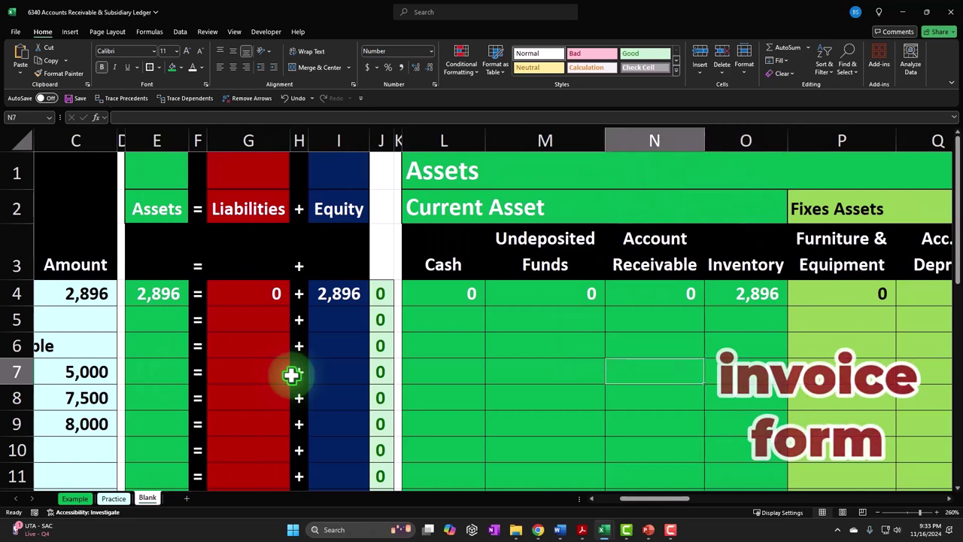
key("Left")
key("Left")
key("Left")
key("Left")
key("Left")
key("Left")
key("Left")
key("Left")
key("Left")
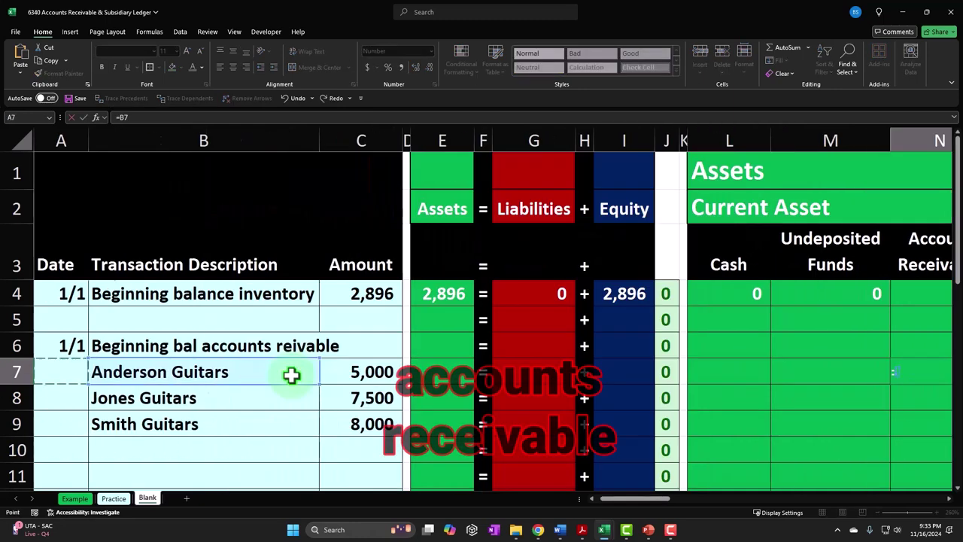
key("Return")
Step: Examine the equity and income statement columns to decide where the other side of the Anderson Guitars balance belongs
key("Up")
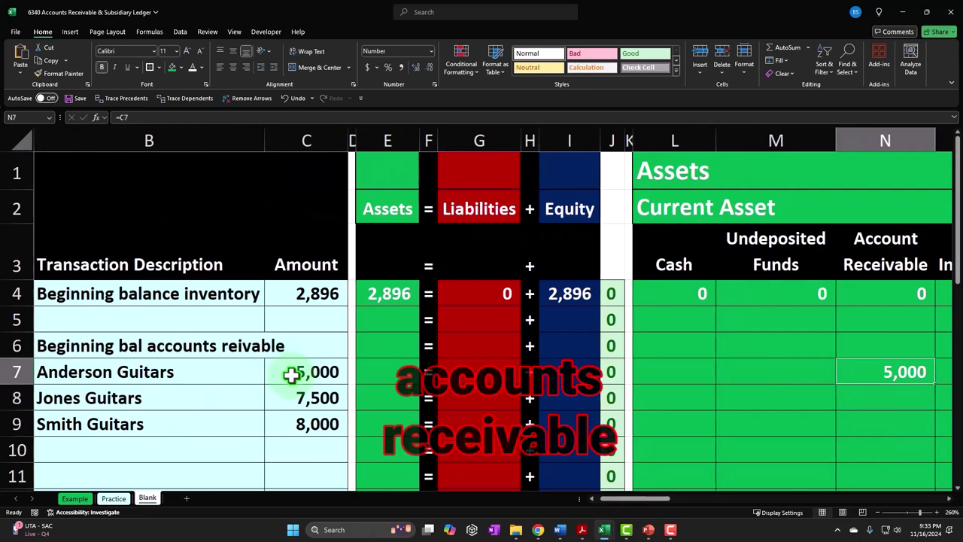
key("Right")
key("Right")
key("Right")
key("Right")
key("Right")
key("Right")
key("Right")
key("Right")
key("Right")
key("Right")
key("Right")
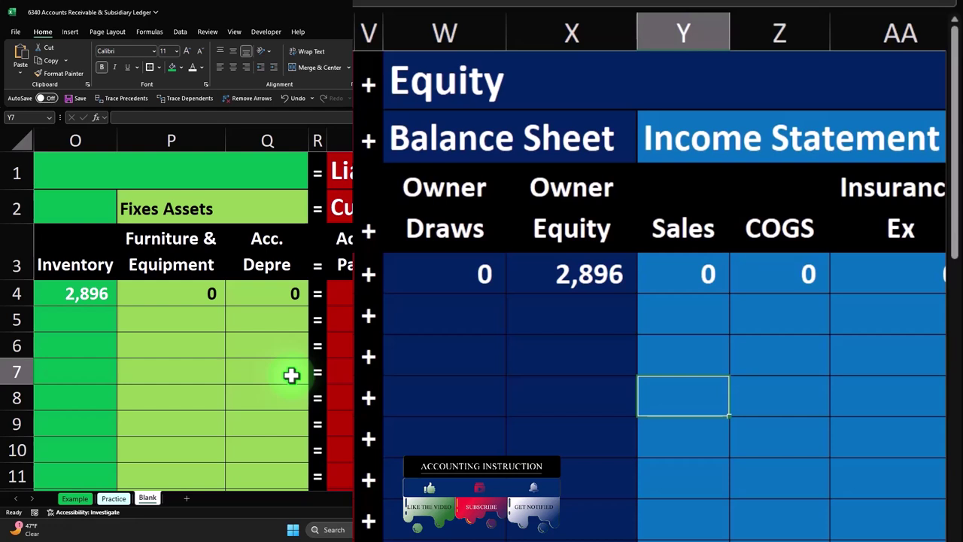
left_click(700, 358)
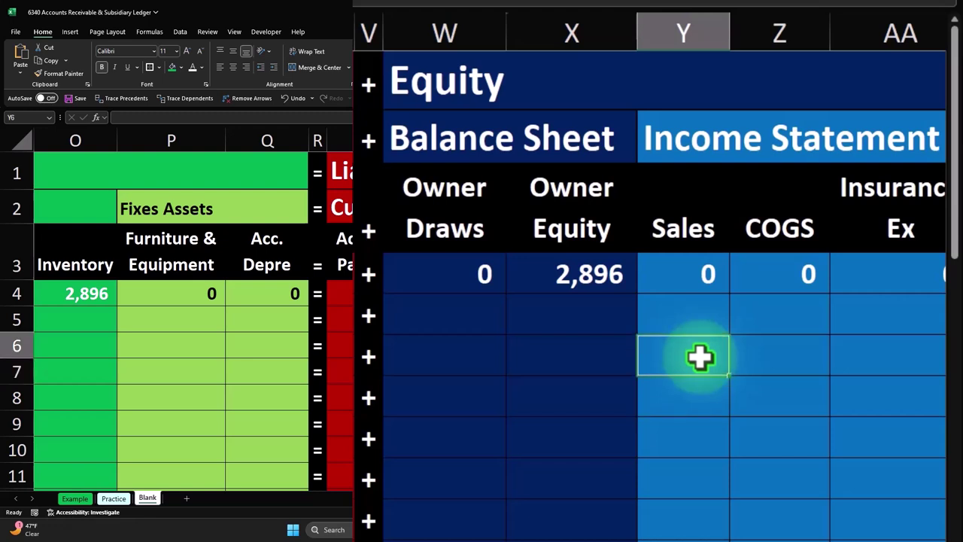
key("Left")
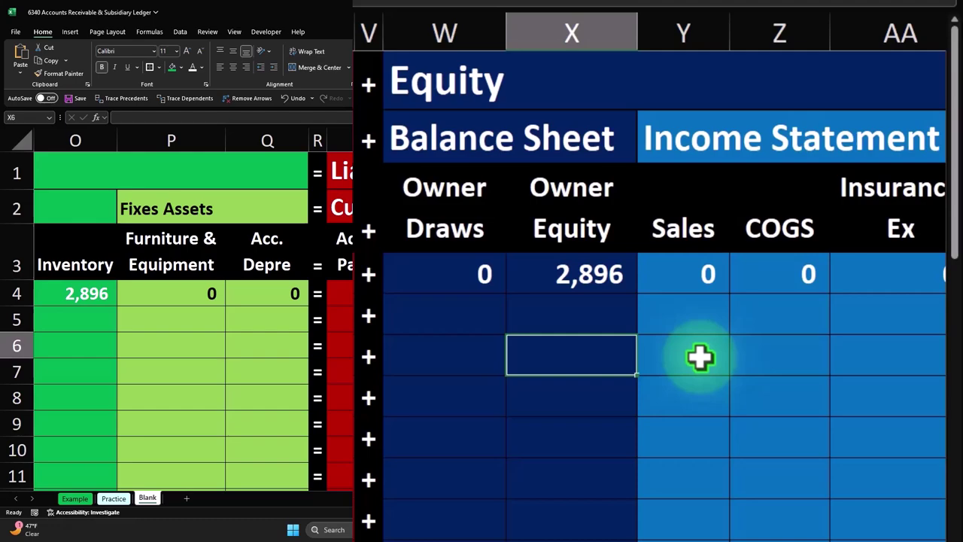
type("=")
key("Left")
key("Left")
key("Left")
key("Left")
key("Left")
key("Left")
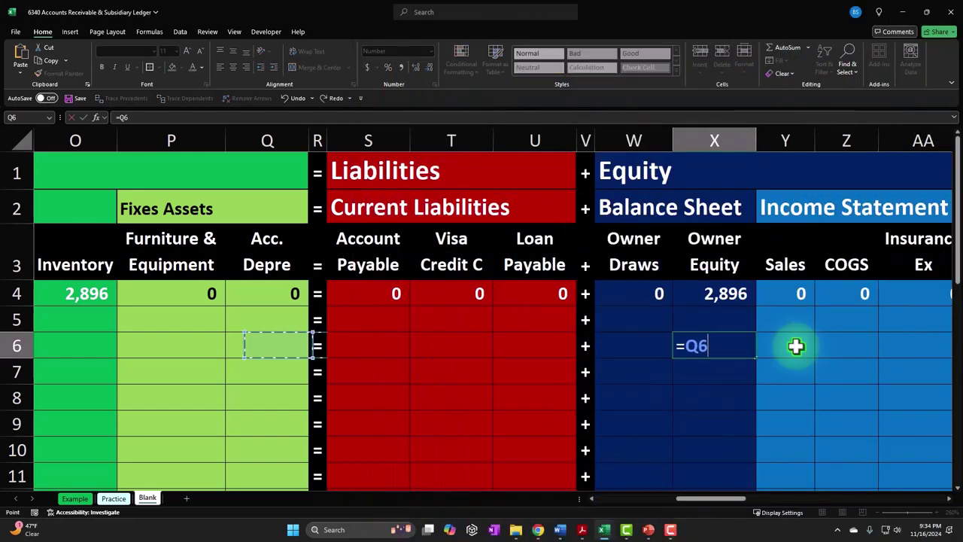
key("Left")
key("Left")
key("Left")
key("Left")
key("Left")
key("Left")
key("Left")
key("Left")
key("Left")
key("Left")
key("Left")
key("Left")
key("Left")
key("Left")
key("Left")
key("Down")
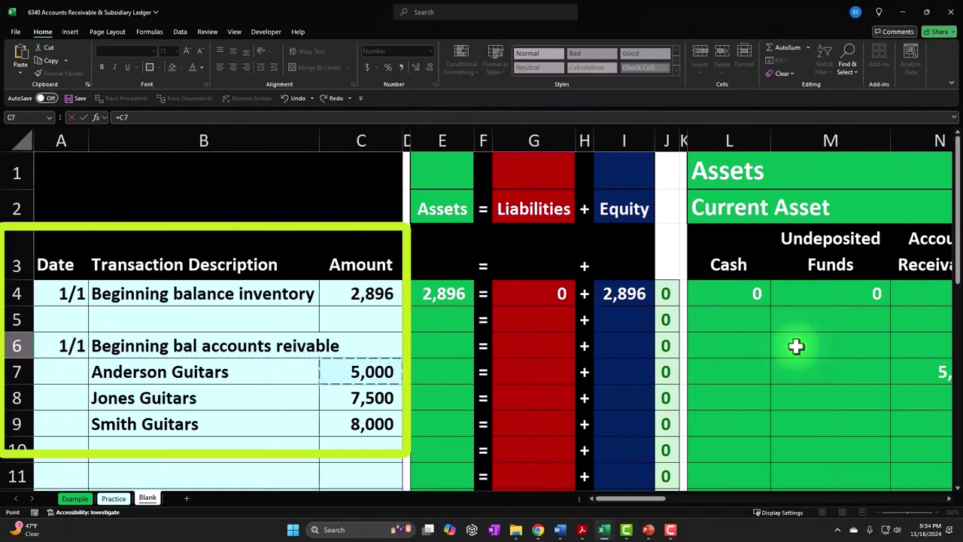
key("Return")
left_click(795, 346)
key("Delete")
key("Return")
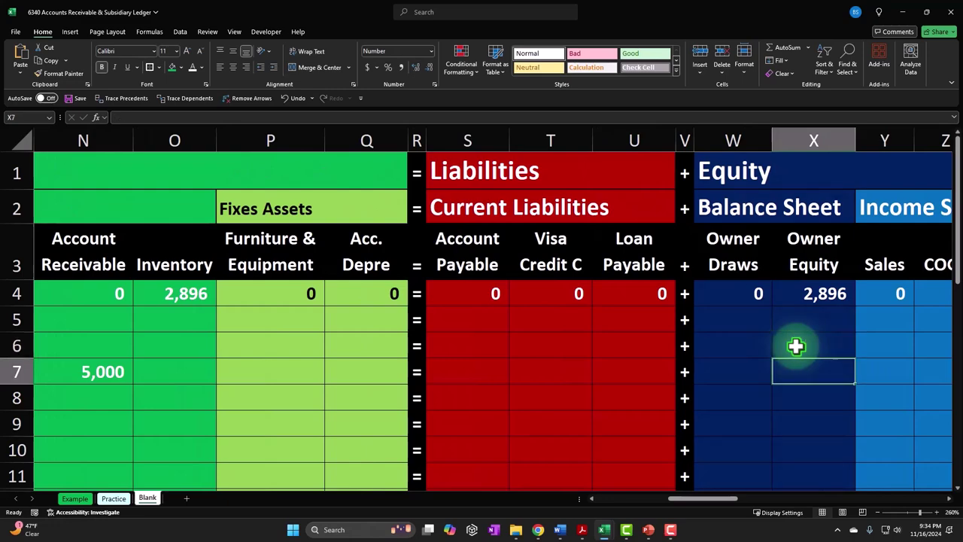
Step: Link the Owner Equity cell X7 to the Anderson Guitars amount in C7
type("=")
key("Left")
key("Left")
key("Left")
key("Left")
key("Left")
key("Left")
key("Left")
key("Left")
key("Left")
key("Left")
key("Left")
key("Left")
key("Left")
key("Left")
key("Left")
key("Left")
key("Left")
key("Left")
key("Left")
key("Left")
key("Left")
key("Return")
Step: Link the Account Receivable cell N8 to the Jones Guitars amount in C8
key("Left")
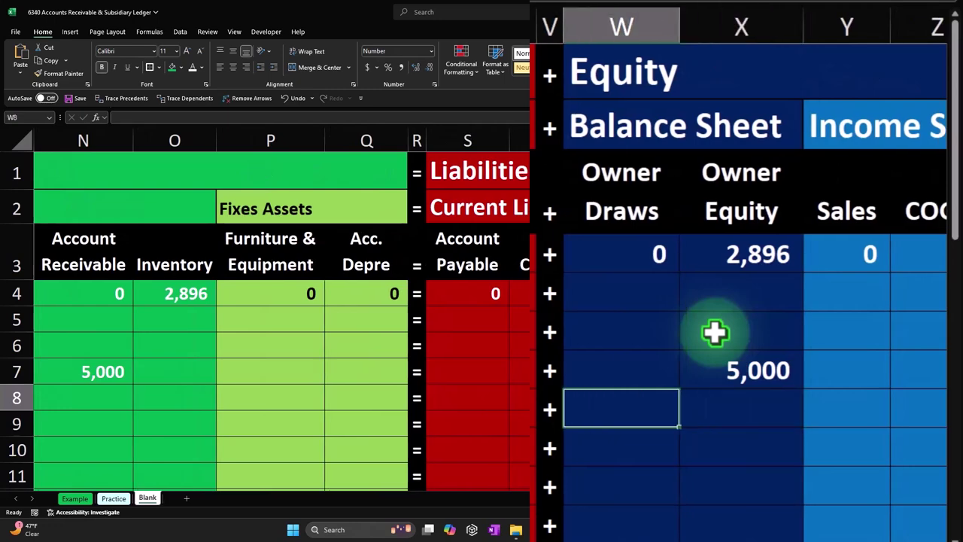
key("Left")
key("Left")
key("Left")
key("Left")
key("Left")
key("Left")
key("Left")
key("Left")
key("Left")
key("Left")
key("Left")
key("Left")
key("Left")
key("Left")
key("Left")
key("Left")
key("Left")
key("Left")
key("Left")
key("Left")
key("Right")
key("Right")
key("Right")
key("Right")
key("Right")
key("Right")
key("Right")
key("Right")
key("Right")
key("Right")
key("Right")
key("Right")
key("Left")
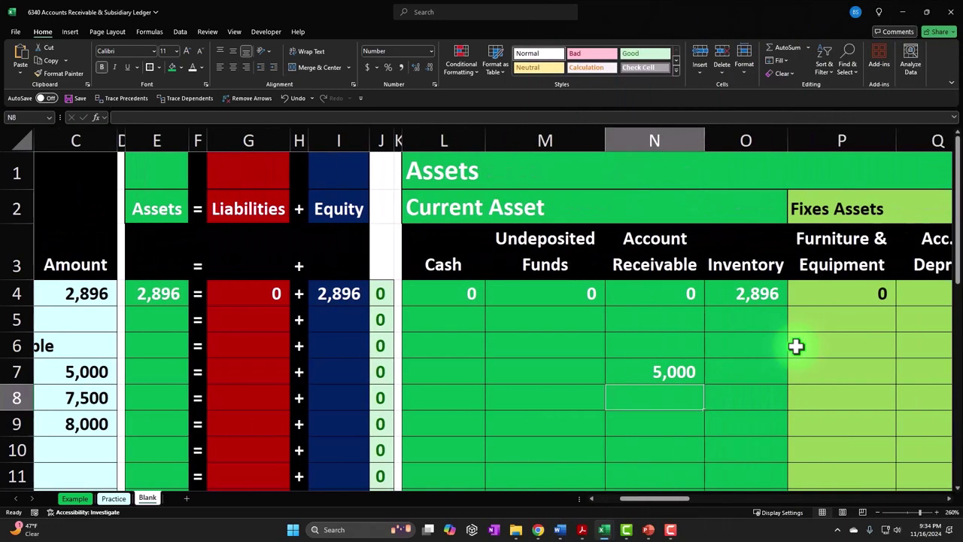
type("=")
key("Left")
key("Left")
key("Left")
key("Left")
key("Left")
key("Left")
key("Left")
key("Left")
key("Left")
key("Left")
key("Left")
key("Left")
key("Left")
key("Right")
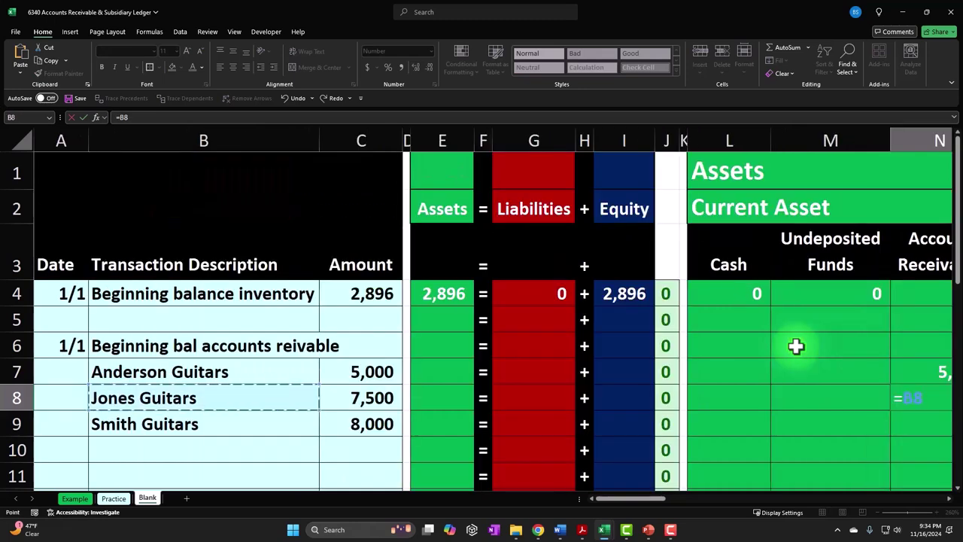
key("Right")
key("Return")
Step: Link the Owner Equity cell X8 to the Jones Guitars amount in C8
key("Up")
key("Right")
key("Right")
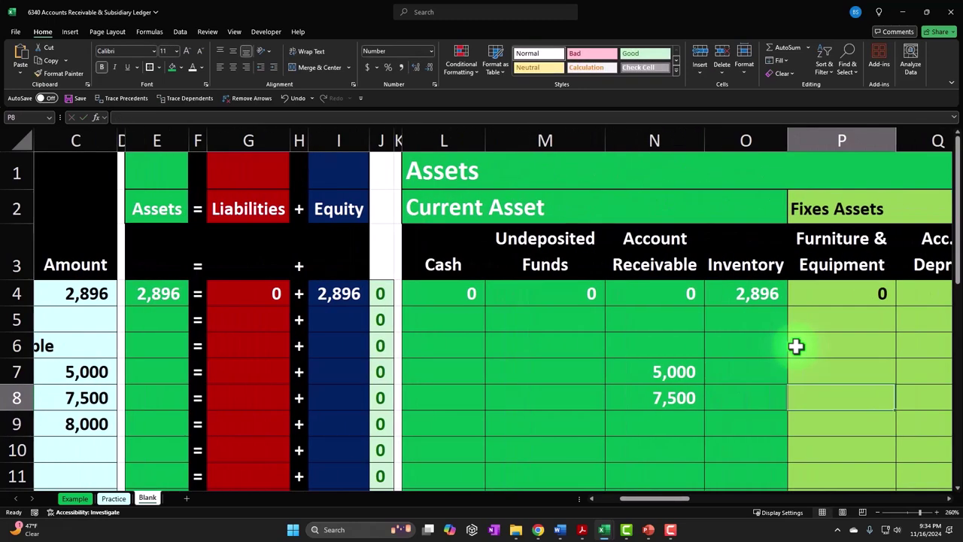
key("Right")
key("Right")
key("Right")
key("Right")
key("Right")
key("Right")
key("Right")
key("Right")
type("=")
key("Left")
key("Left")
key("Left")
key("Left")
key("Left")
key("Left")
key("Left")
key("Left")
key("Left")
key("Left")
key("Left")
key("Left")
key("Left")
key("Left")
key("Left")
key("Left")
key("Left")
key("Left")
key("Left")
key("Left")
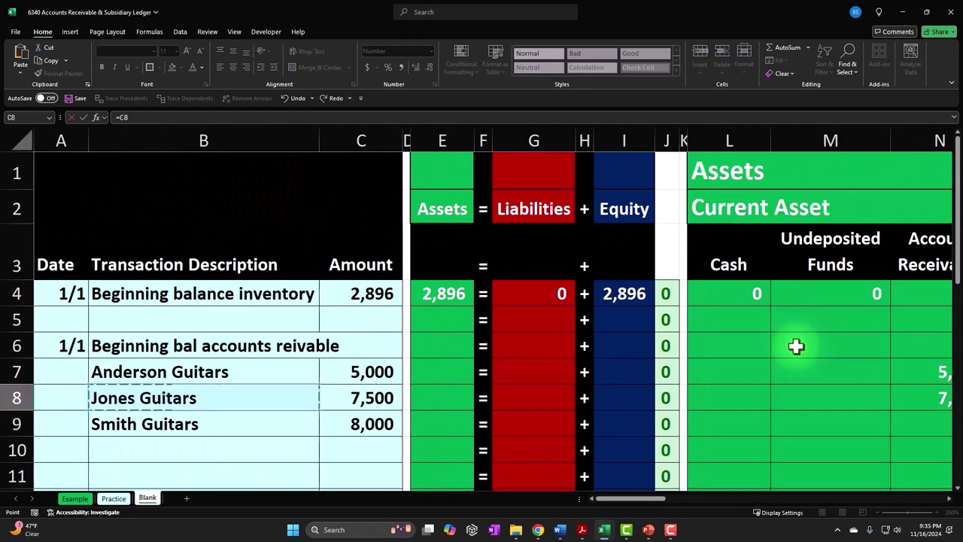
key("Return")
Step: Link the Account Receivable cell N9 to the Smith Guitars amount with the formula =C9
key("Left")
key("Left")
key("Left")
key("Left")
key("Left")
key("Left")
key("Left")
key("Left")
key("Left")
key("Left")
key("Left")
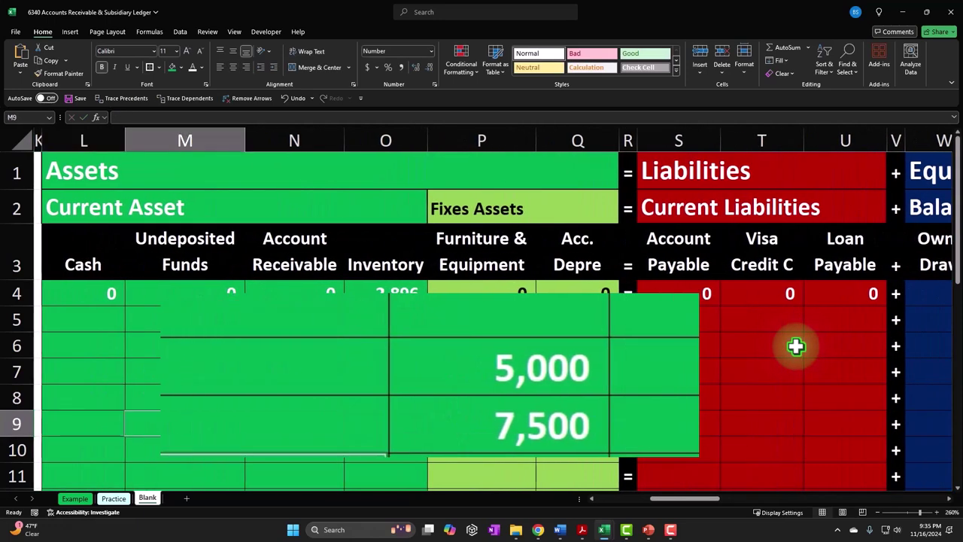
key("Right")
type("=")
key("Left")
key("Left")
key("Left")
key("Left")
key("Left")
key("Left")
key("Left")
key("Left")
key("Left")
key("Left")
key("Left")
key("Left")
key("Left")
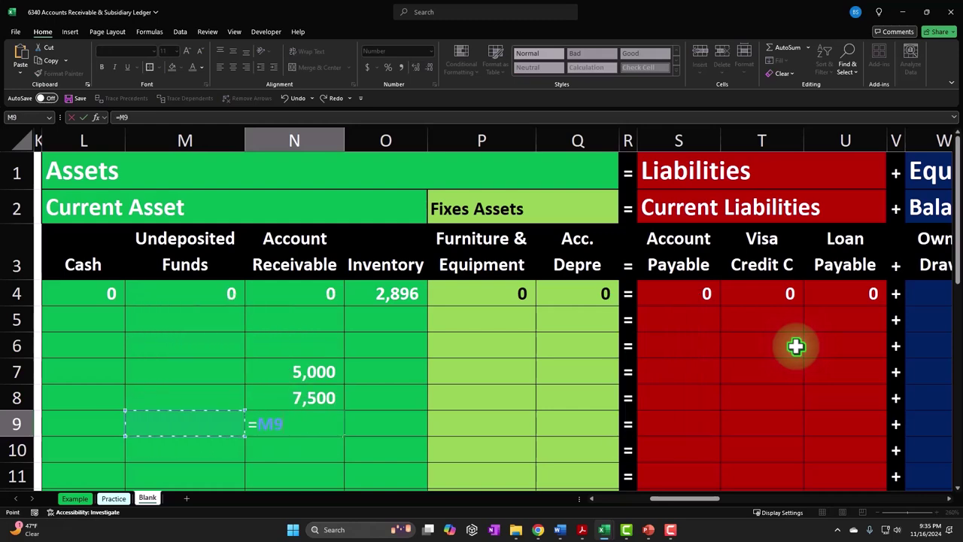
key("Right")
key("Right")
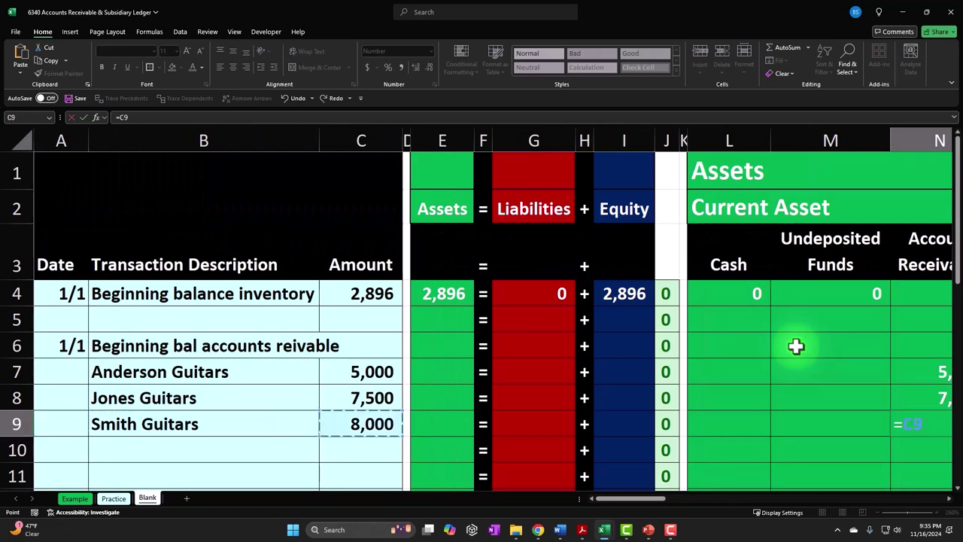
key("Return")
Step: Link the Owner Equity cell X9 to the Smith Guitars amount in C9
key("Right")
key("Right")
key("Right")
key("Right")
key("Right")
key("Up")
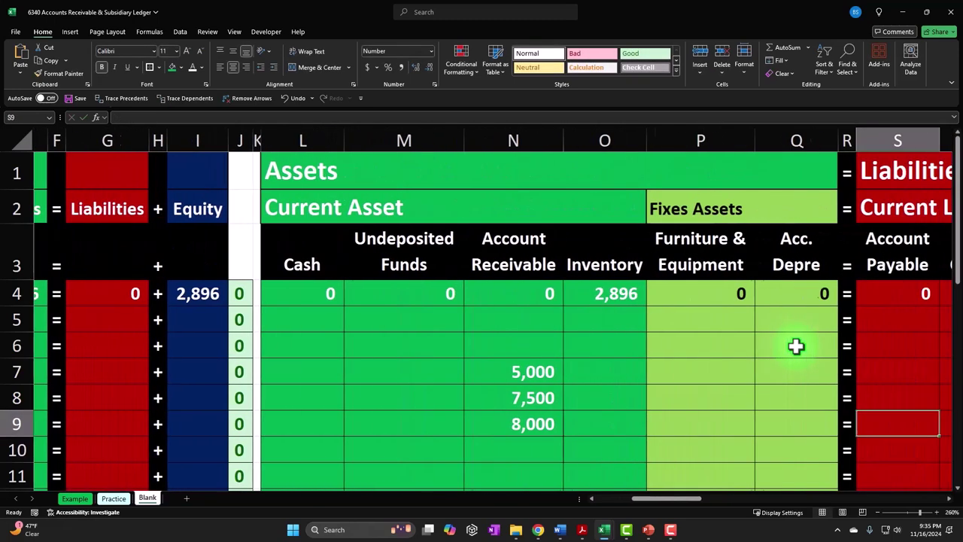
key("Right")
key("Right")
key("Right")
key("Right")
key("Right")
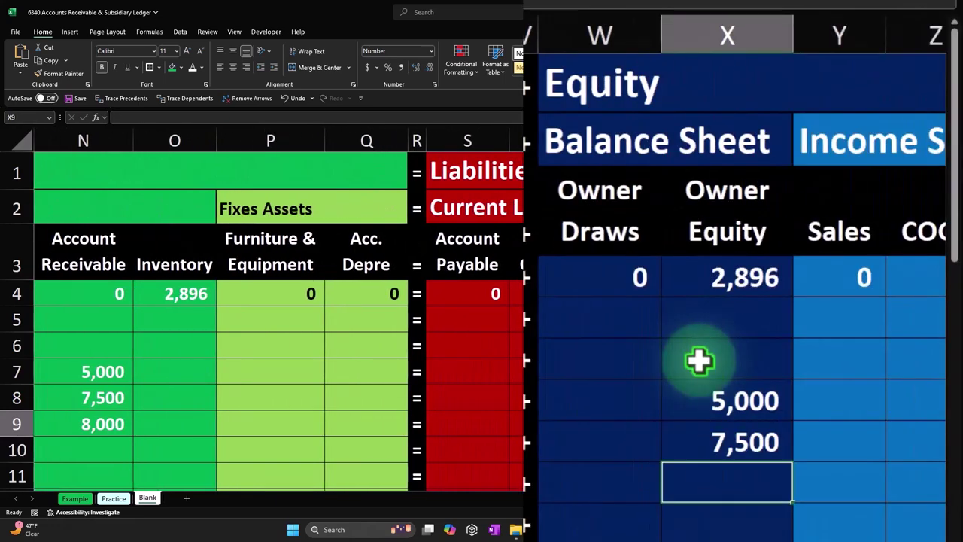
type("=")
key("Left")
key("Home")
key("Right")
key("Right")
key("Return")
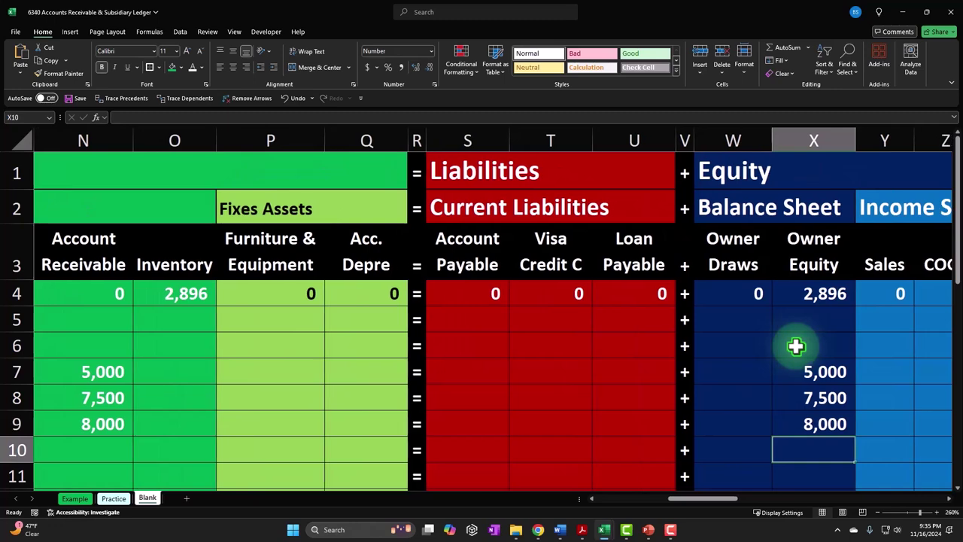
Step: Review the three customers' postings from Owner Equity back across Account Receivable to the transaction descriptions and amounts
key("Left")
key("Left")
key("Left")
key("Up")
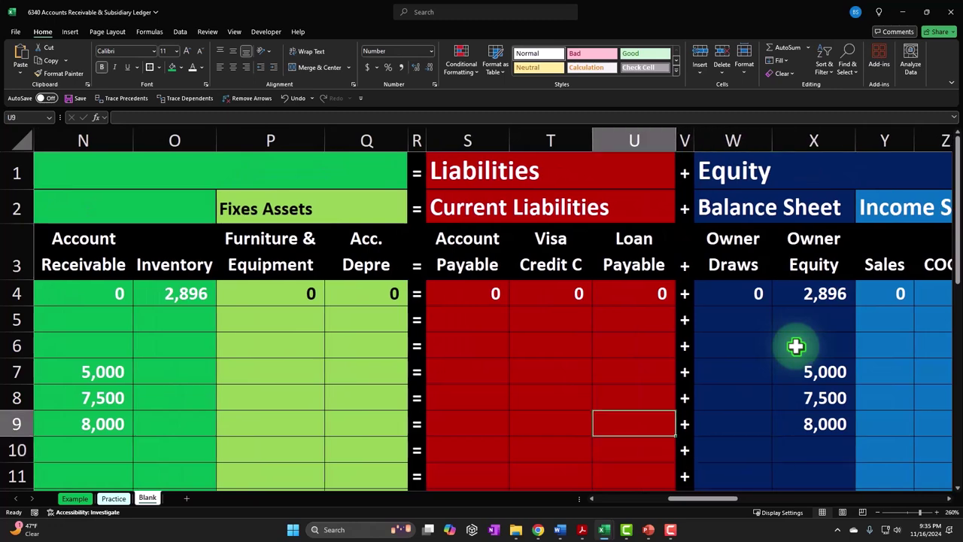
key("Up")
key("Up")
key("Left")
key("Left")
key("Left")
key("Left")
key("Left")
key("Left")
key("Left")
key("Left")
key("Left")
key("Left")
key("Left")
key("Left")
key("Left")
key("Left")
key("Left")
key("Left")
key("Left")
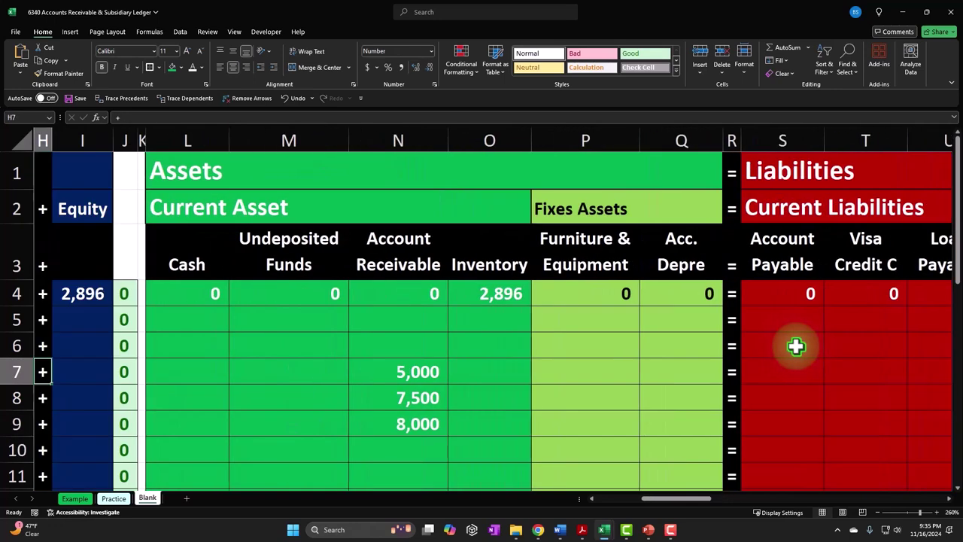
key("Left")
key("Left")
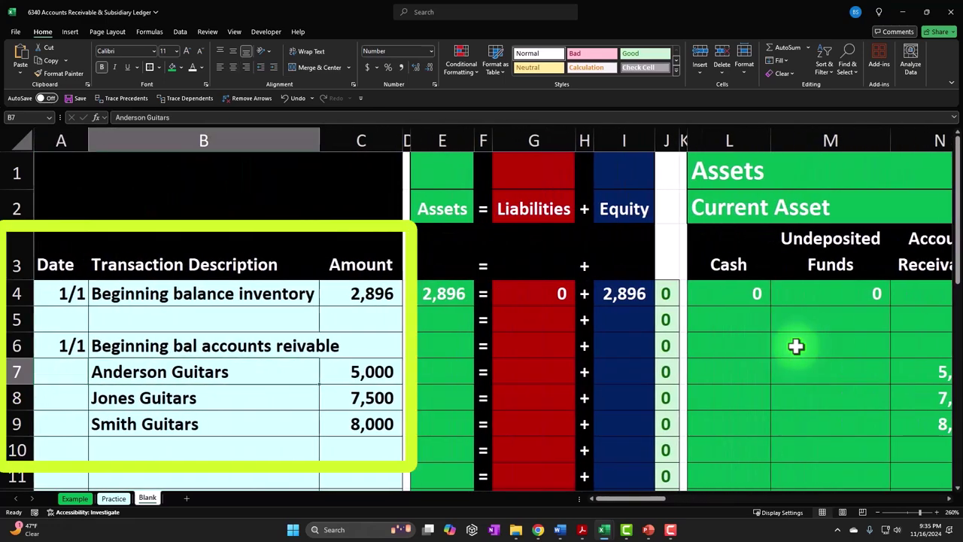
Step: Look across the row 7 accounts to the subsidiary ledgers and examine the empty Account Receivable Subsidiary Ledger
key("Right")
key("Right")
key("Right")
key("Right")
key("Right")
key("Right")
key("Right")
key("Right")
key("Right")
key("Right")
key("Right")
key("Right")
key("Right")
key("Right")
key("Right")
key("Right")
key("Right")
key("Right")
key("Right")
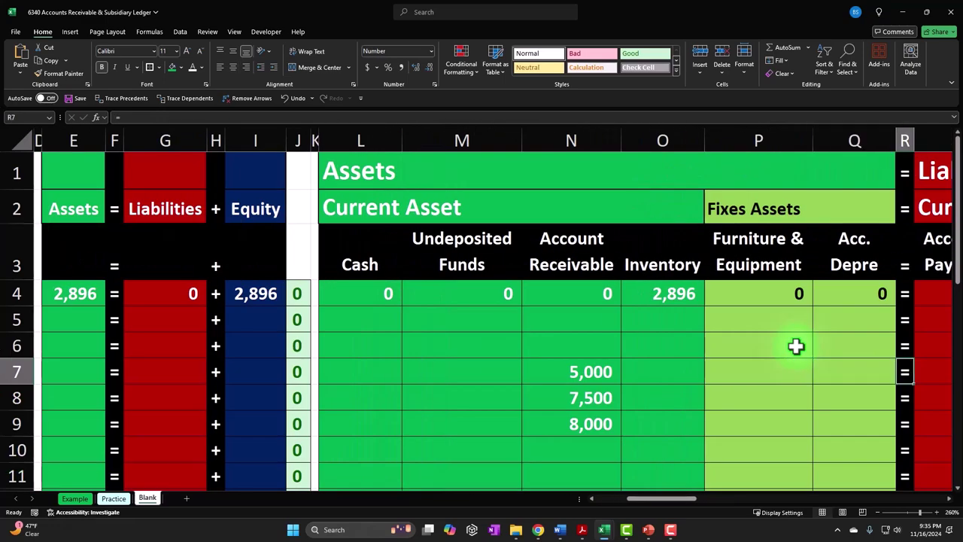
key("Right")
key("Right")
key("Right")
key("Right")
key("Right")
key("Right")
key("Right")
key("Right")
key("Right")
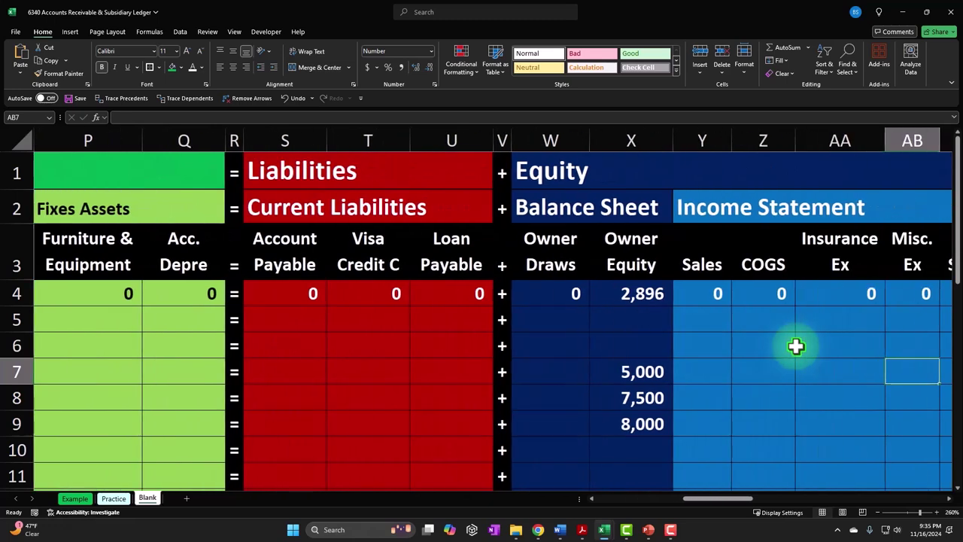
key("Right")
key("Right")
key("Right")
key("Right")
key("Right")
key("Right")
key("Right")
key("Right")
key("Right")
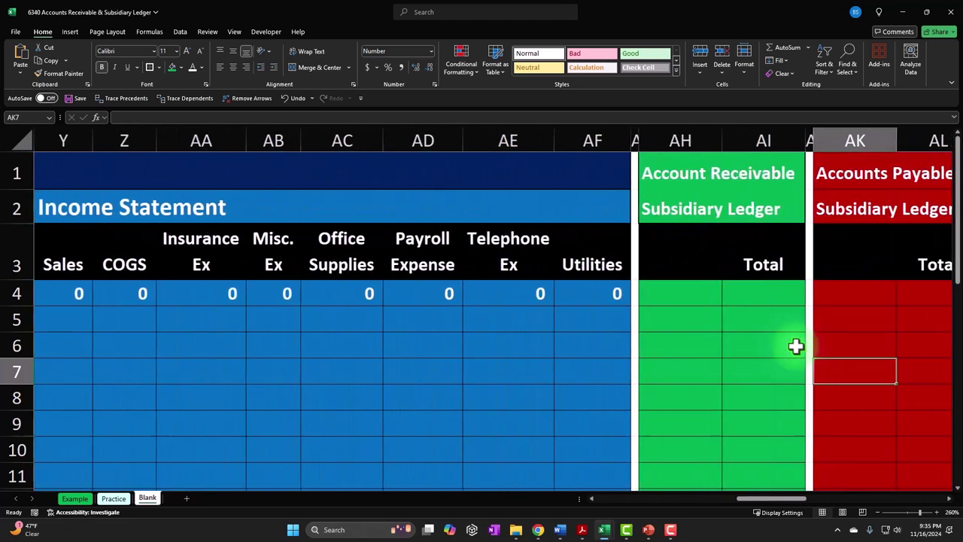
key("Right")
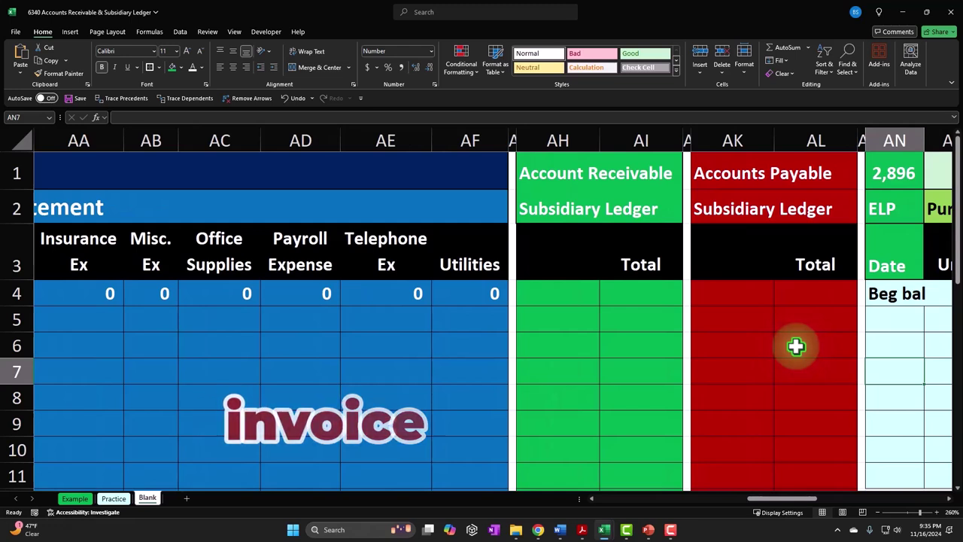
key("Left")
key("Left")
key("Left")
key("Left")
key("Left")
key("Left")
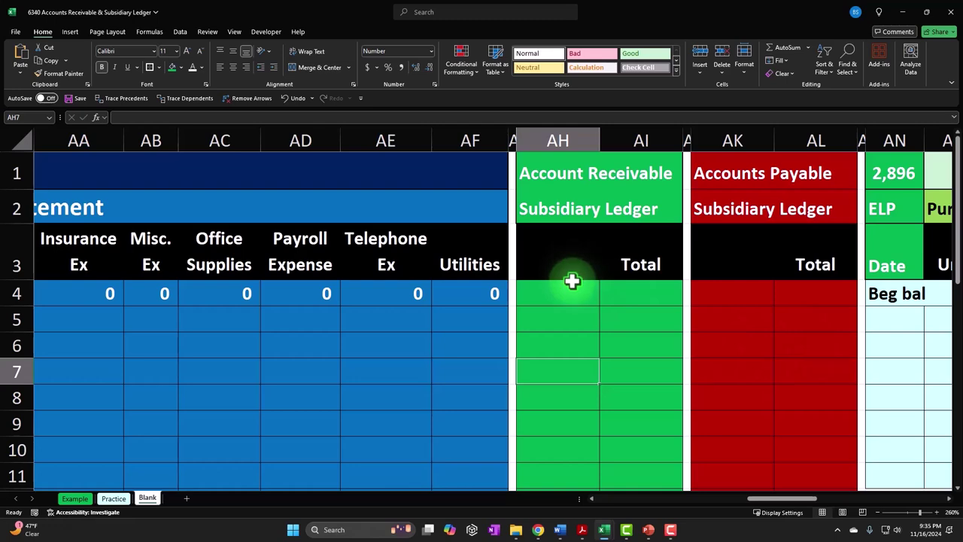
Step: Post the Anderson Guitars beginning balance to AH7 of the Account Receivable Subsidiary Ledger with a link to its transaction amount in C7
type("=")
key("Left")
key("Left")
key("Left")
key("Left")
key("Left")
key("Left")
key("Left")
key("Left")
key("Left")
key("Left")
key("Left")
key("Left")
key("Left")
key("Left")
key("Left")
key("Left")
key("Right")
key("Left")
key("Left")
key("Left")
key("Left")
key("Left")
key("Left")
key("Left")
key("Left")
key("Left")
key("Left")
key("Left")
key("Left")
key("Left")
key("Left")
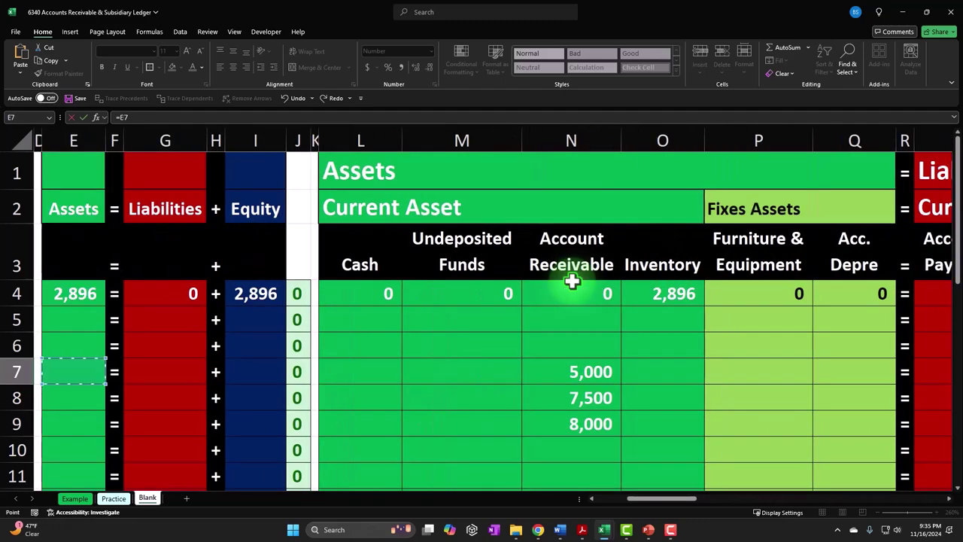
key("Left")
key("Left")
key("Return")
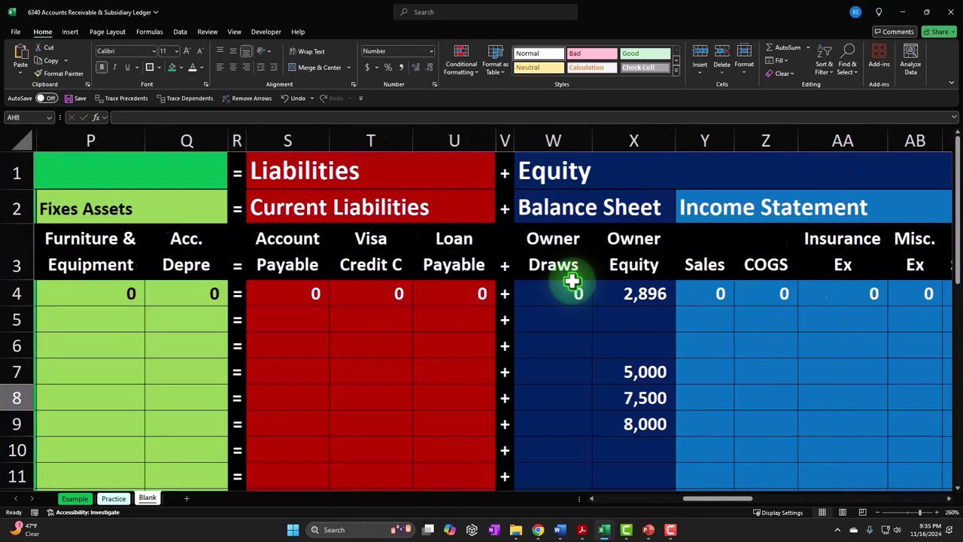
Step: Look over the inventory subsidiary ledger with its purchases, cost of goods sold and ending inventory columns, and return to the receivable ledger
key("Right")
key("Right")
key("Right")
key("Right")
key("Right")
key("Right")
key("Right")
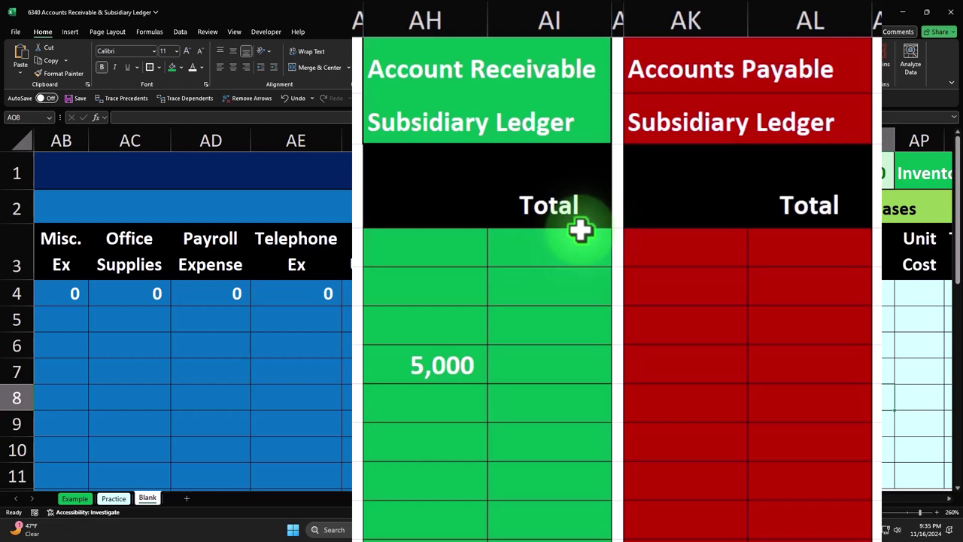
left_click(777, 507)
left_click_drag(777, 508, 825, 499)
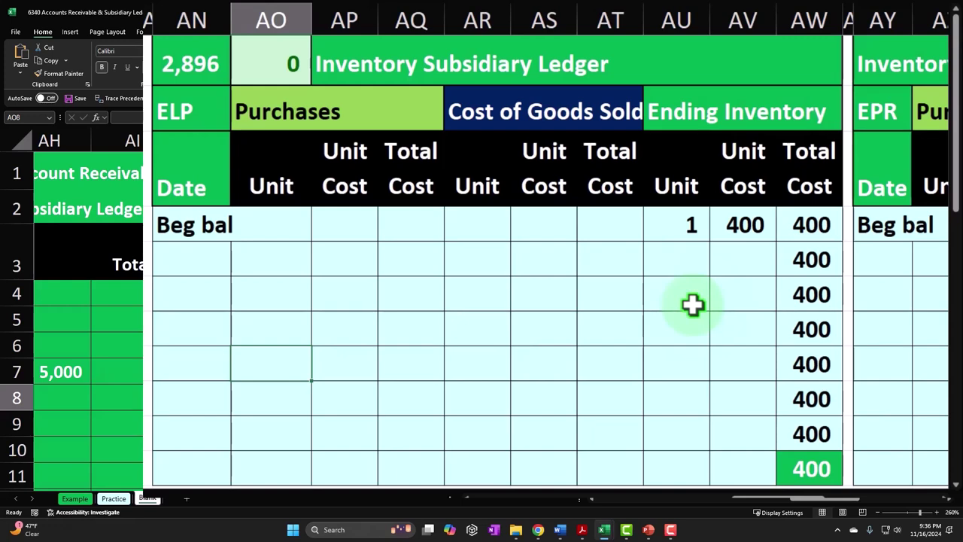
left_click(819, 502)
left_click_drag(822, 510, 795, 512)
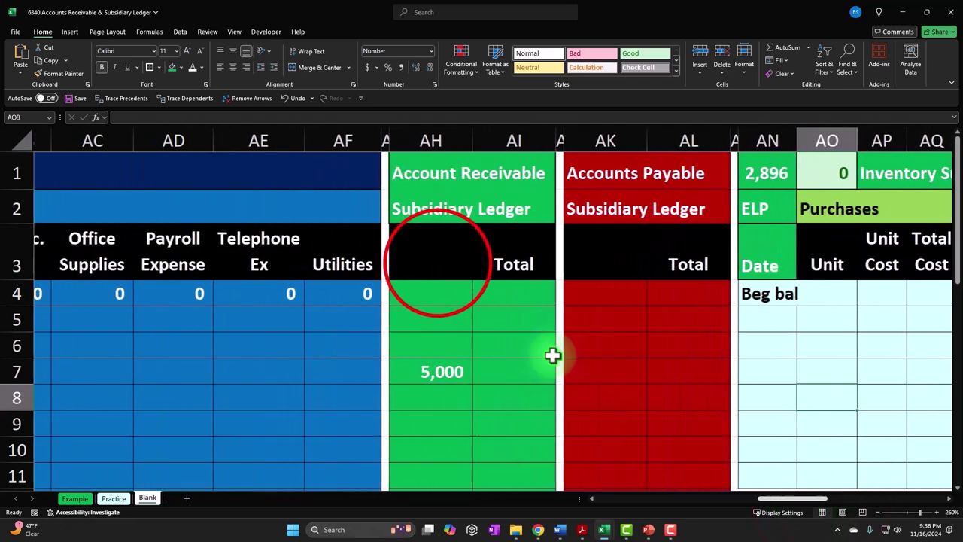
Step: Label the first customer column of the Account Receivable Subsidiary Ledger in AH3 as Anderson Guitars
left_click(438, 263)
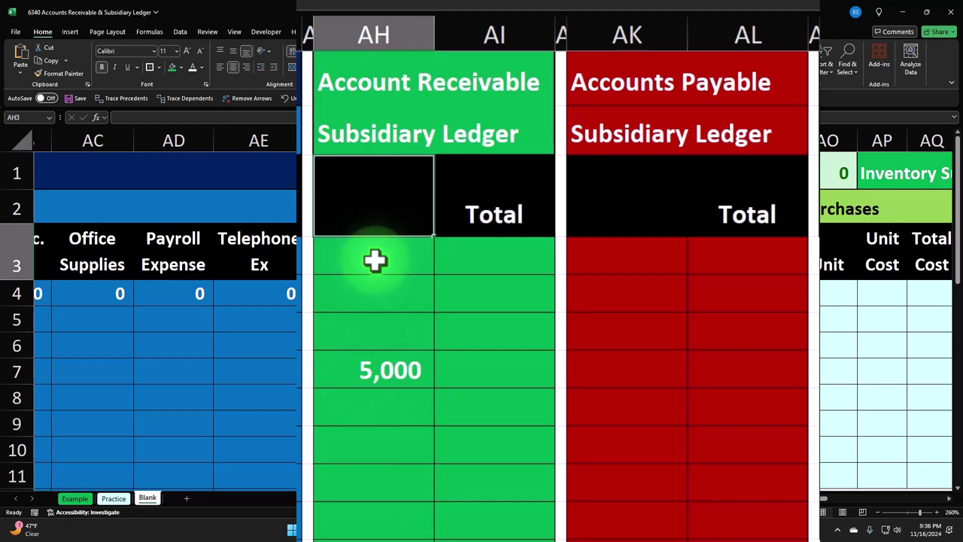
type("A")
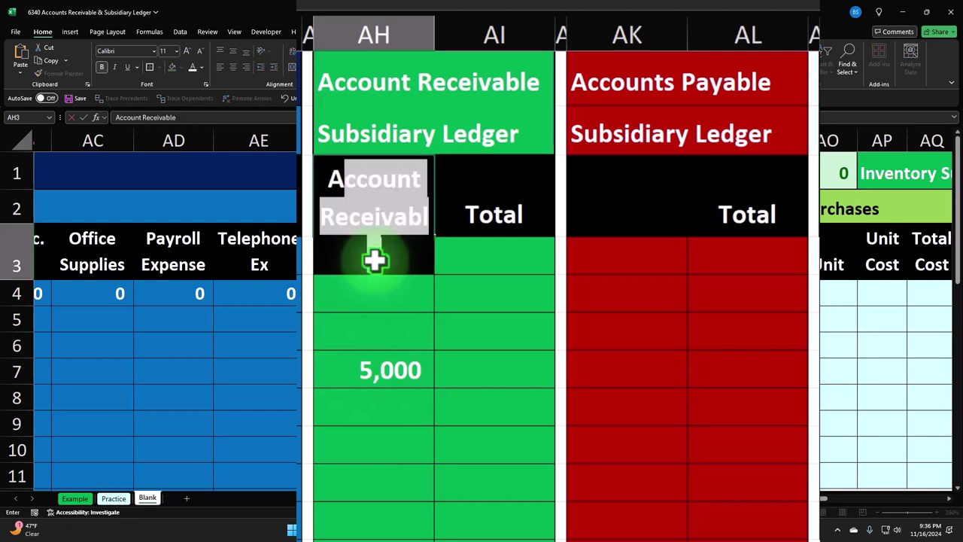
type("nder")
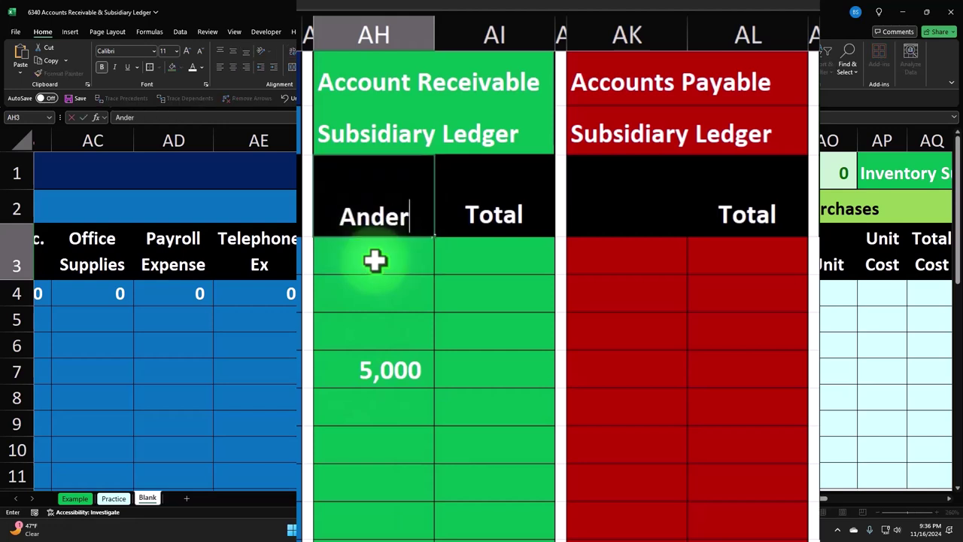
type("son Guitars")
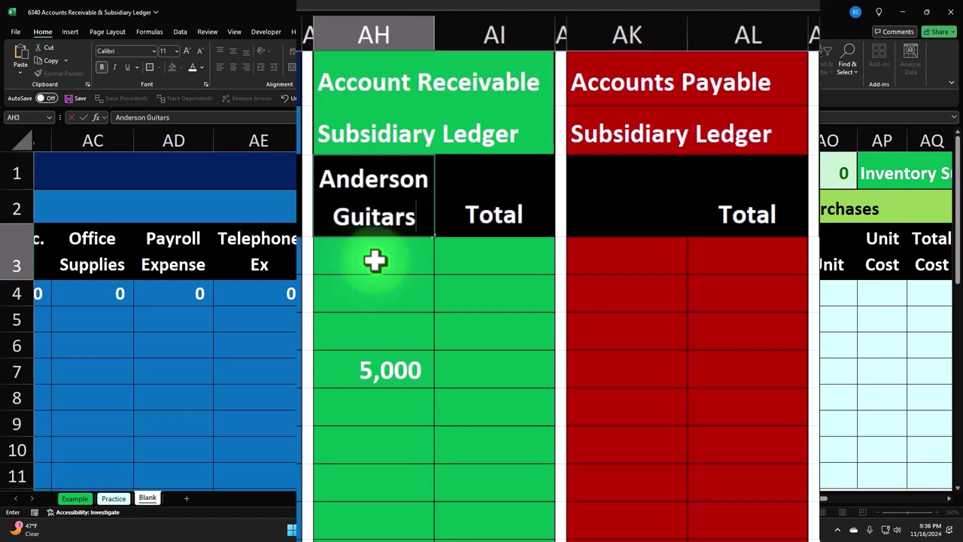
key("Return")
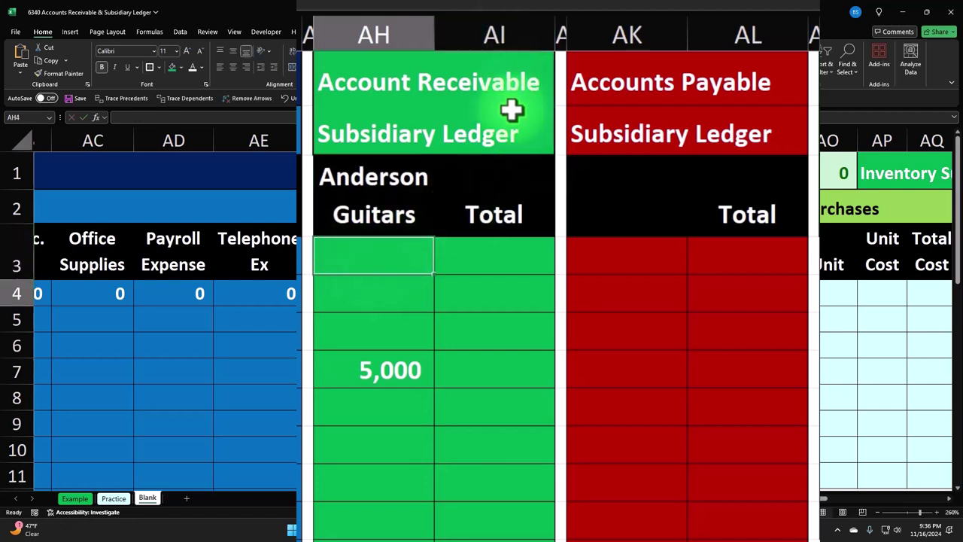
Step: Insert two new columns in the Account Receivable Subsidiary Ledger between Anderson Guitars and Total
left_click(493, 32)
left_click_drag(493, 31, 556, 30)
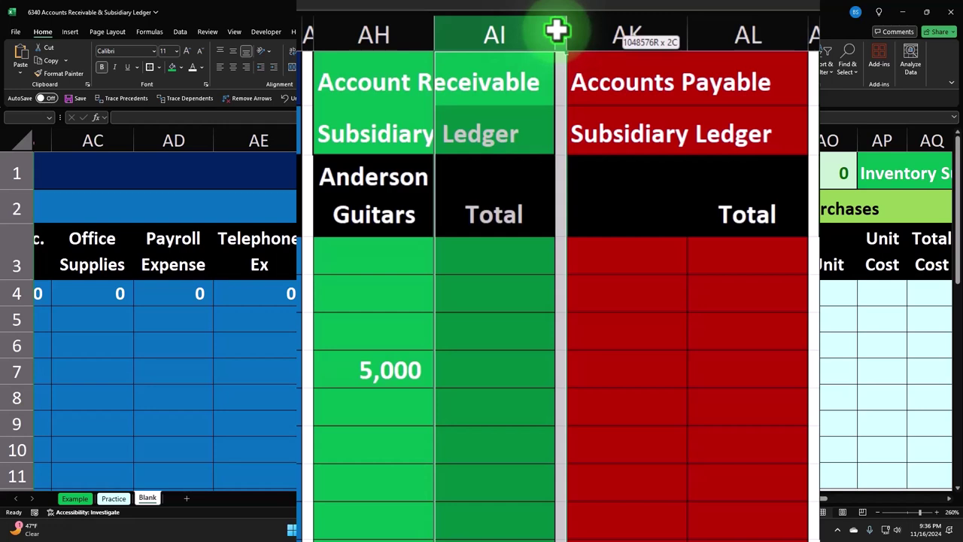
left_click_drag(556, 30, 557, 30)
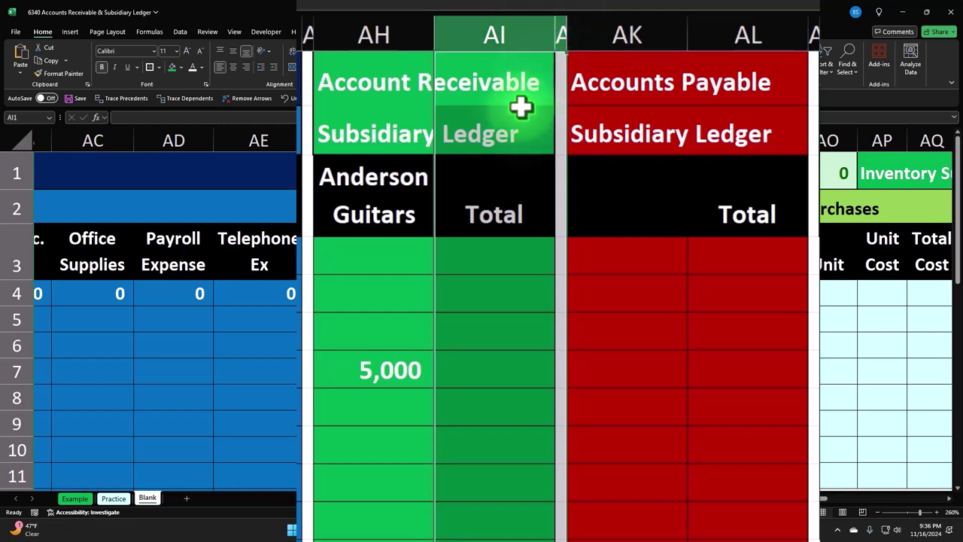
right_click(466, 134)
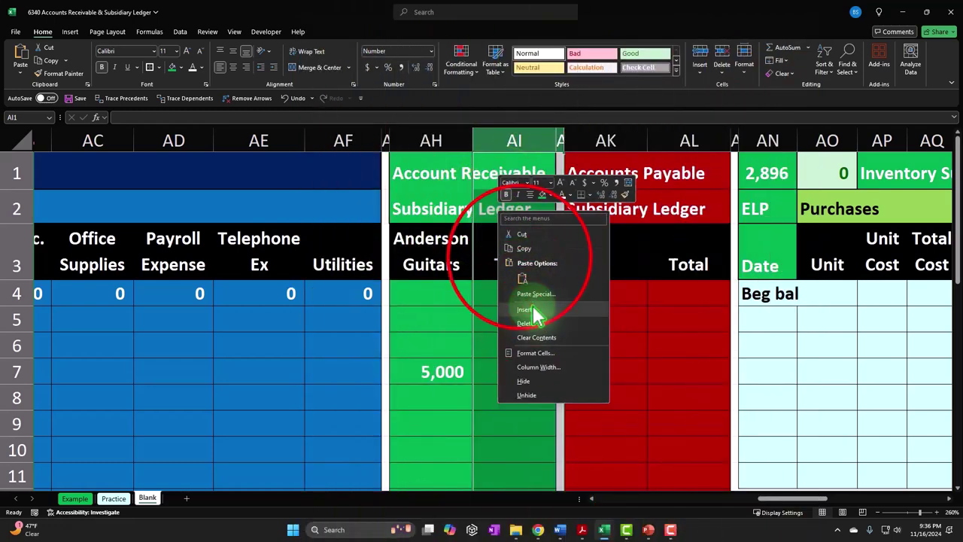
left_click(525, 309)
Step: Label the two new customer columns Jones Guitars in AI3 and Smith Guitar in AJ3
left_click(519, 257)
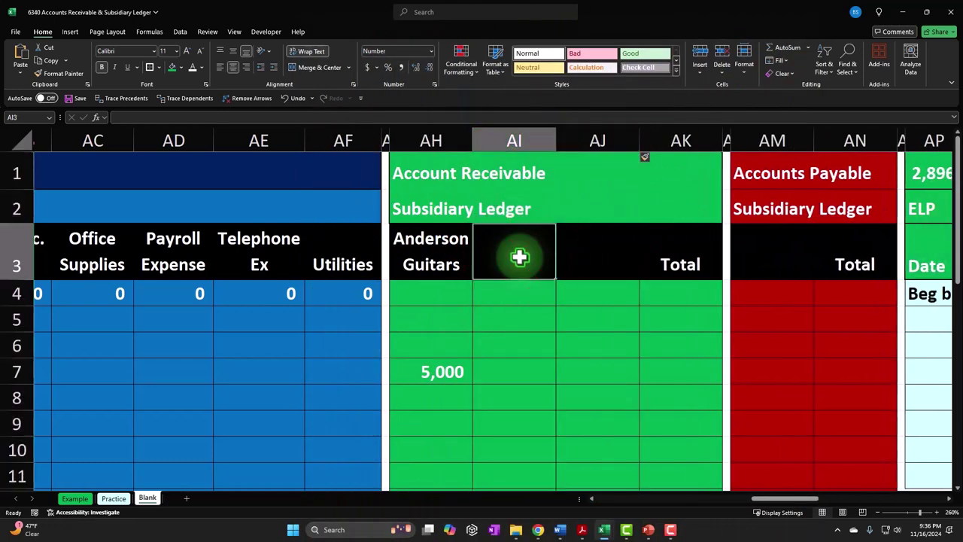
type("Jo")
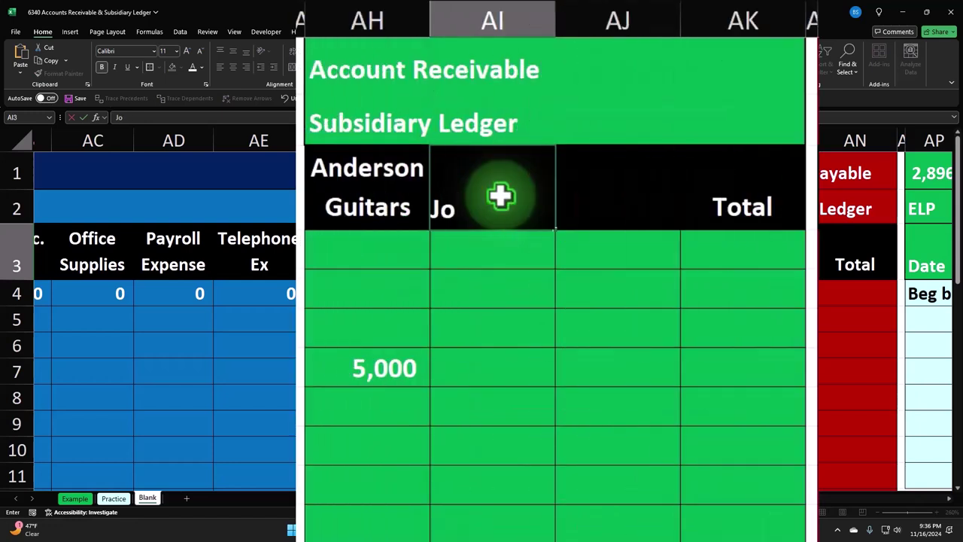
type("nes Guitars")
key("Tab")
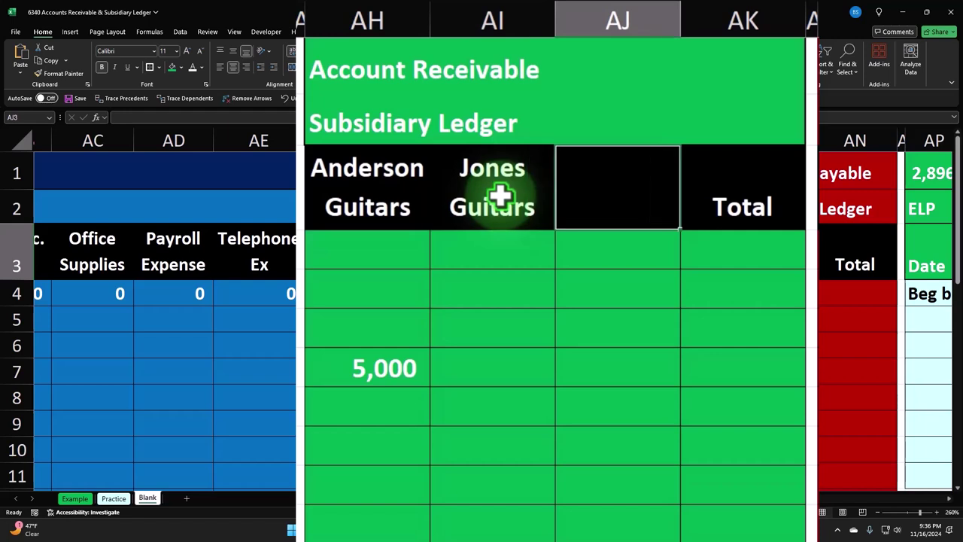
type("Smith ")
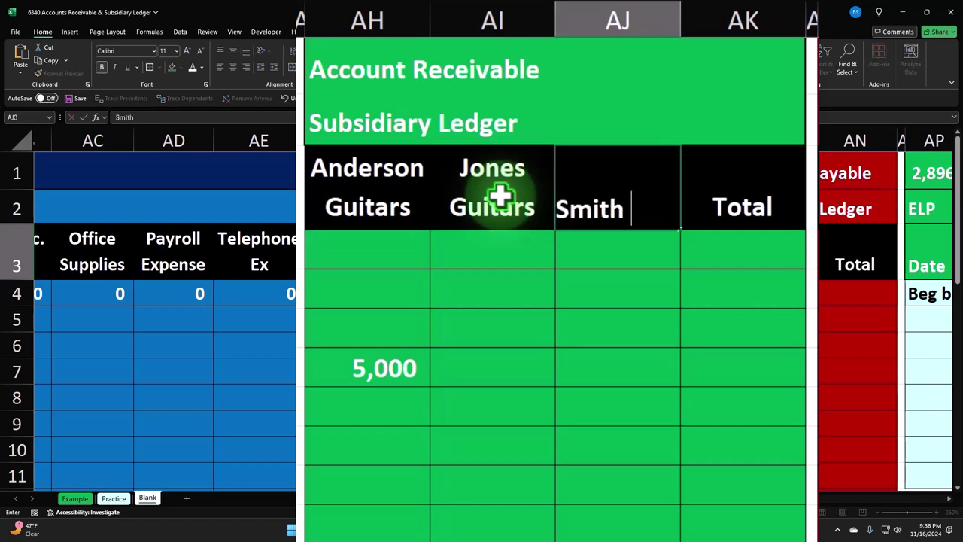
type("Guitar")
key("Return")
Step: Post the Jones Guitars beginning balance to AI8 of the subsidiary ledger by linking it to the customer's row 8 amount
key("Return")
key("Down")
key("Down")
key("Down")
key("Left")
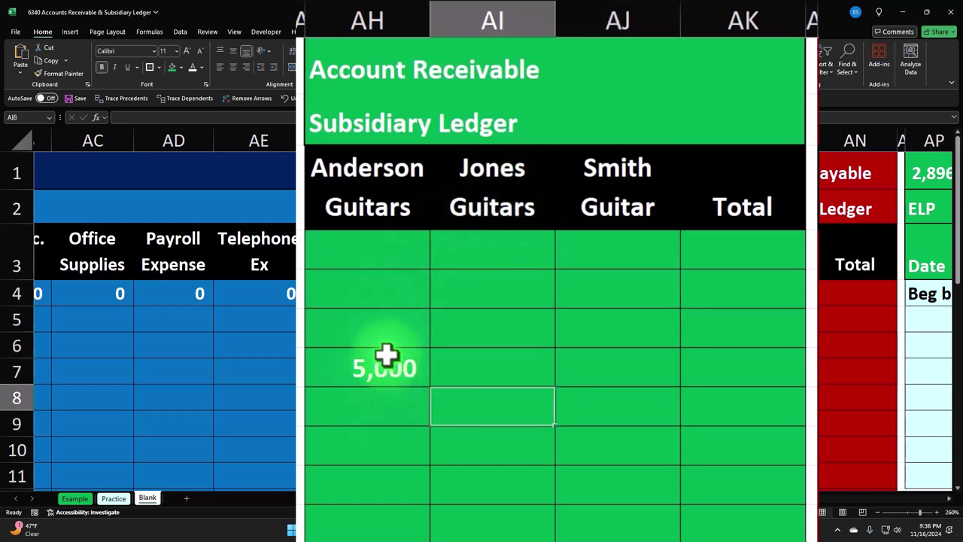
type("=")
key("Left")
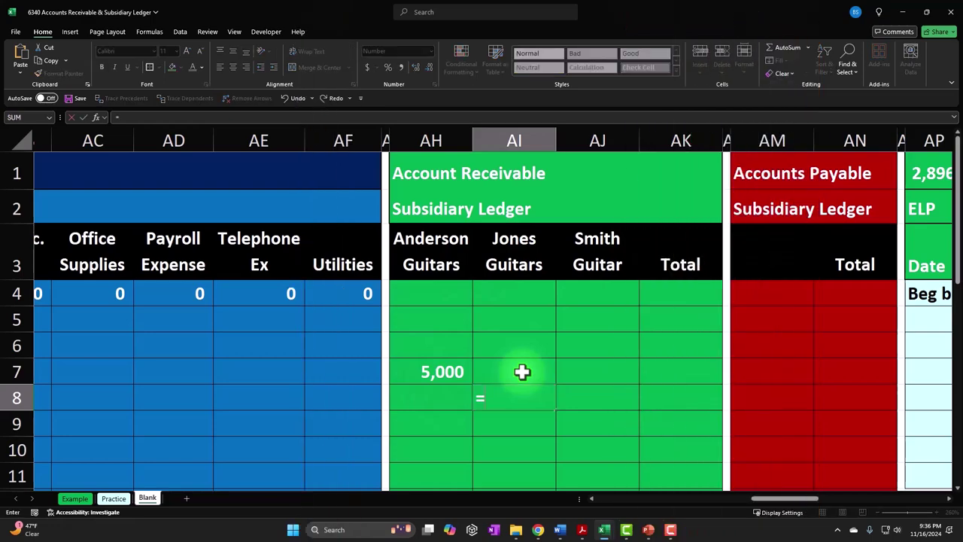
key("Left")
key("Left")
key("Left")
key("Left")
key("Left")
key("Left")
key("Left")
key("Left")
key("Left")
key("Left")
key("Left")
key("Left")
key("Left")
key("Left")
key("Left")
key("Left")
key("Left")
key("Left")
key("Left")
key("Left")
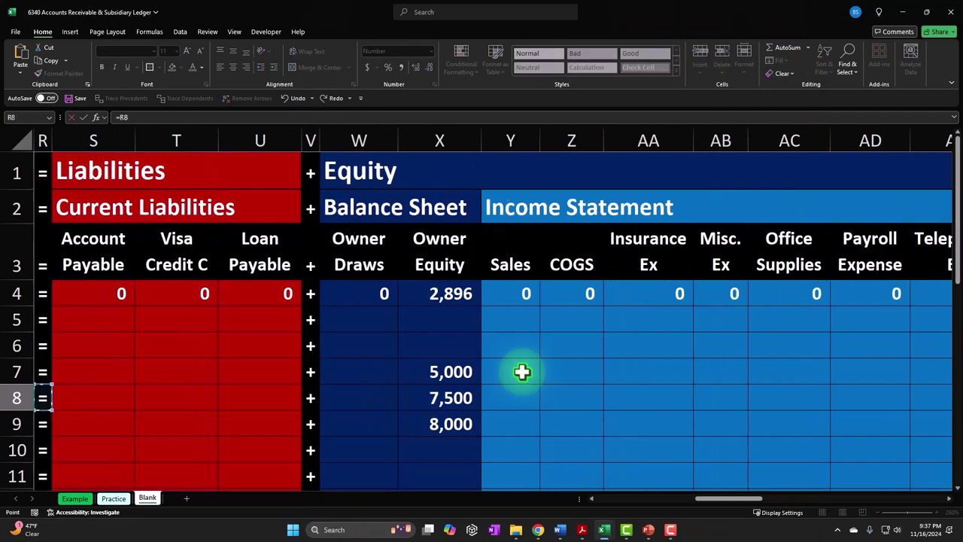
key("Left")
key("Left")
key("Left")
key("Left")
key("Left")
key("Left")
key("Left")
key("Left")
key("Left")
key("Left")
key("Left")
key("Right")
key("Right")
key("Return")
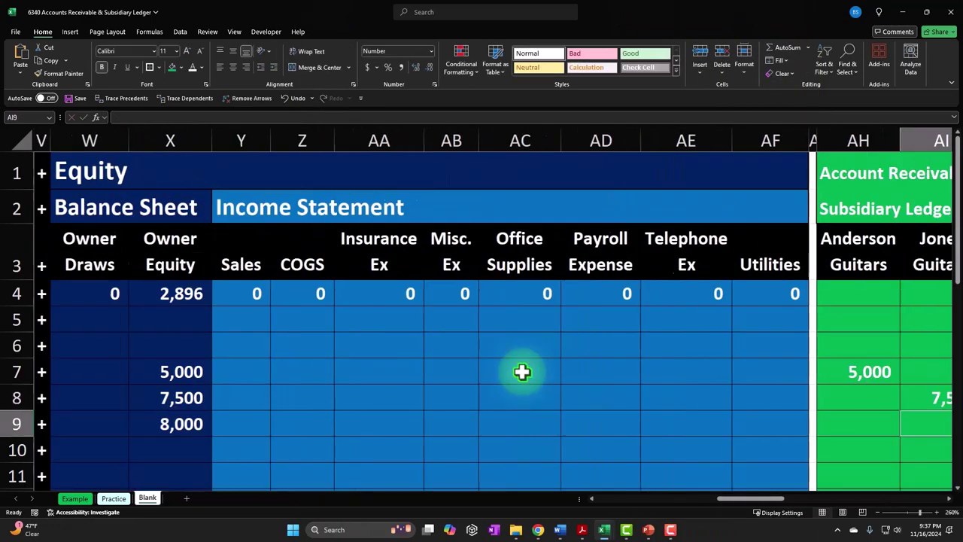
Step: Post the Smith Guitar beginning balance to AJ9 of the subsidiary ledger by linking it to the customer's row 9 amount
key("Right")
key("Right")
key("Left")
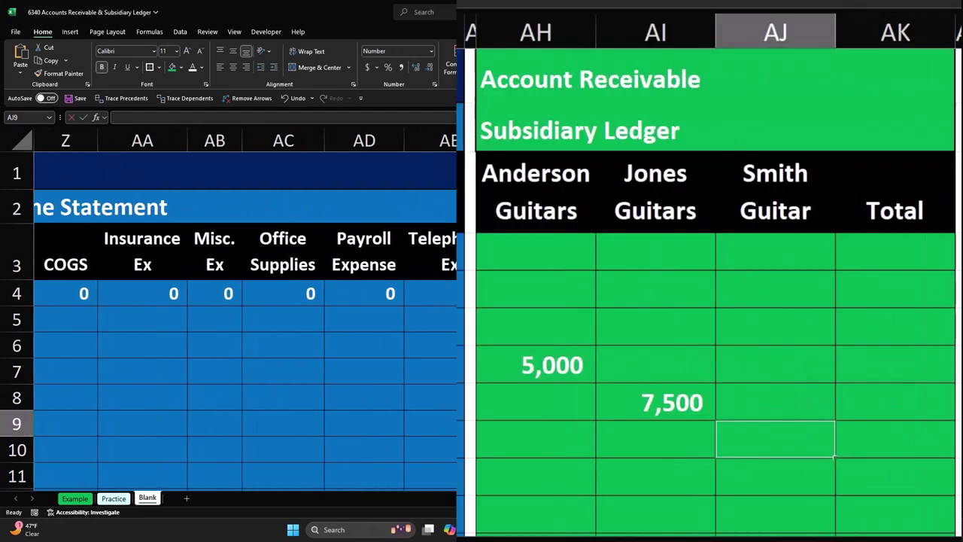
type("=")
key("Left")
key("Left")
key("Left")
key("Left")
key("Left")
key("Left")
key("Left")
key("Left")
key("Left")
key("Left")
key("Left")
key("Left")
key("Left")
key("Left")
key("Left")
key("Left")
key("Left")
key("Left")
key("Left")
key("Left")
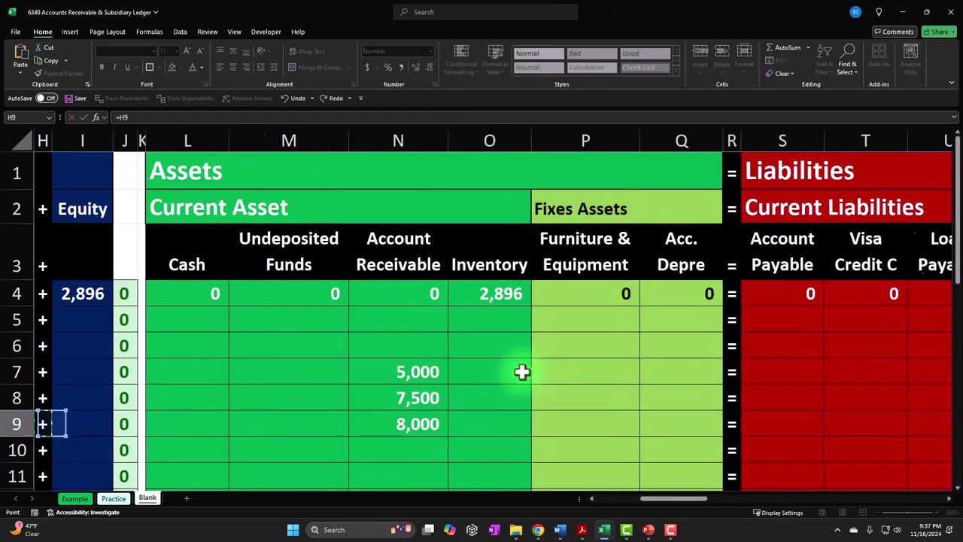
key("Right")
key("Right")
key("Return")
Step: Enter the running-total formula =AK6+SUM(AH7:AJ7) in the receivable subsidiary ledger's Total cell AK7
key("Right")
key("Right")
key("Right")
key("Right")
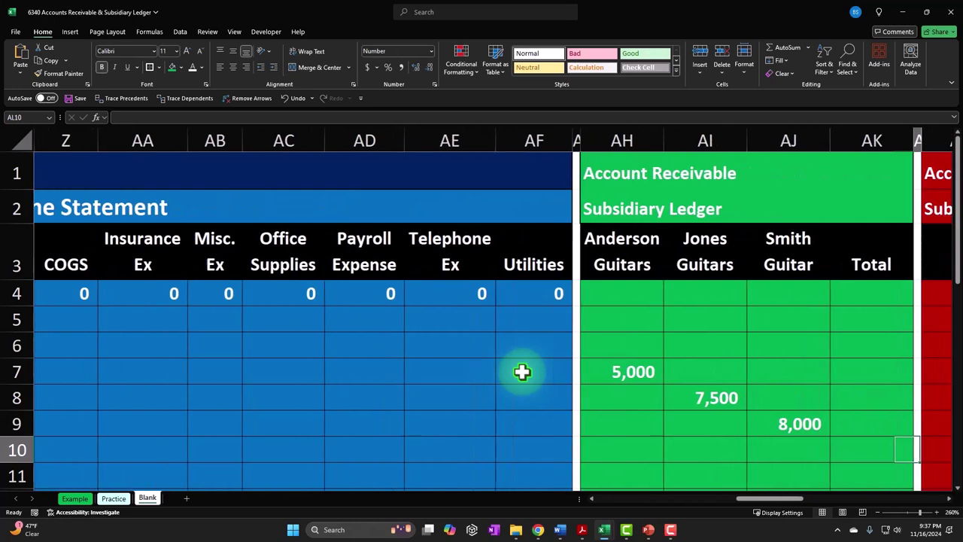
key("Right")
key("Left")
key("Left")
key("Left")
key("Left")
key("Up")
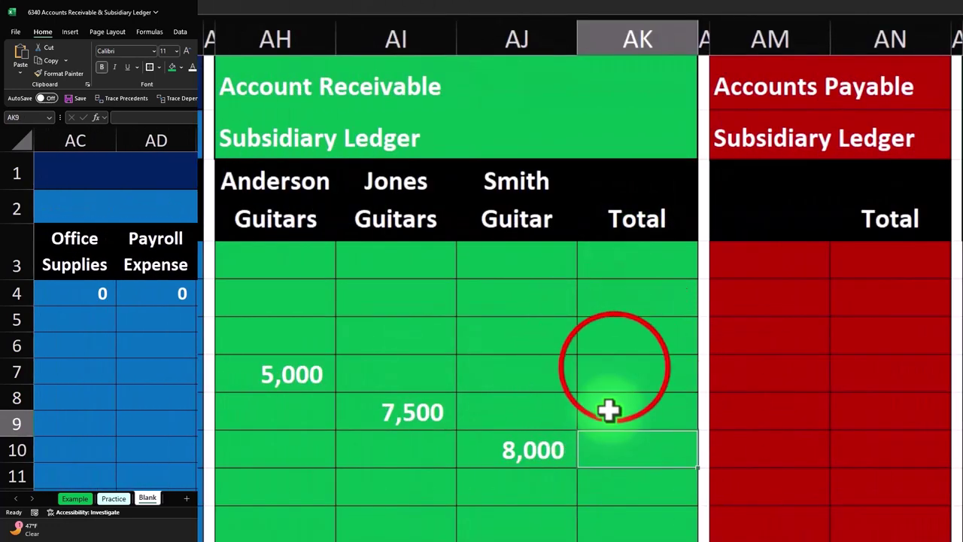
left_click(615, 367)
type("=")
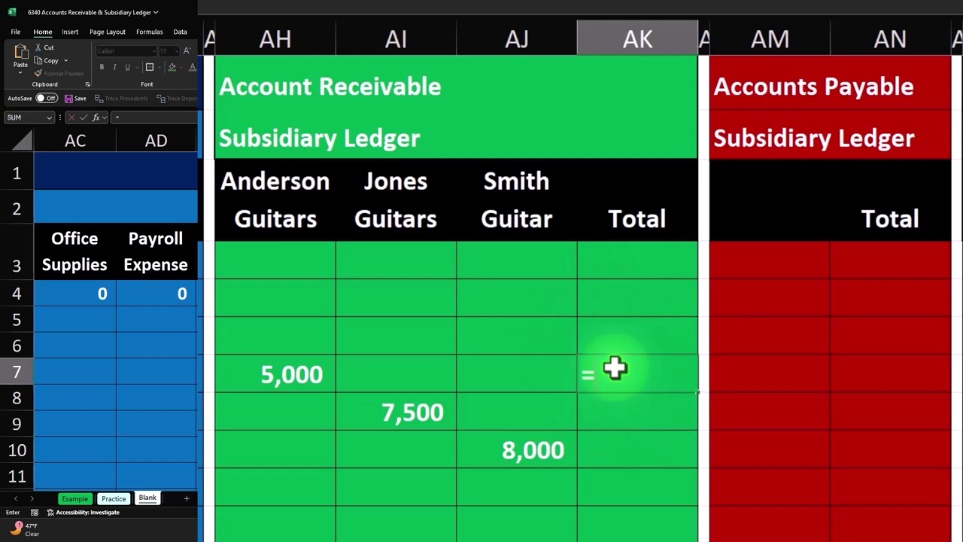
type("su")
key("BackSpace")
key("BackSpace")
key("BackSpace")
type("=")
key("Up")
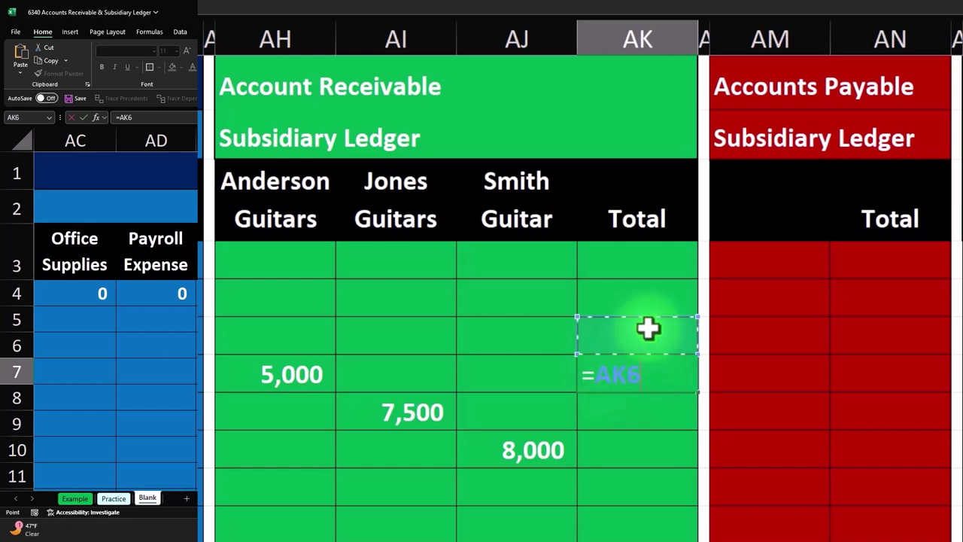
type("+sum(")
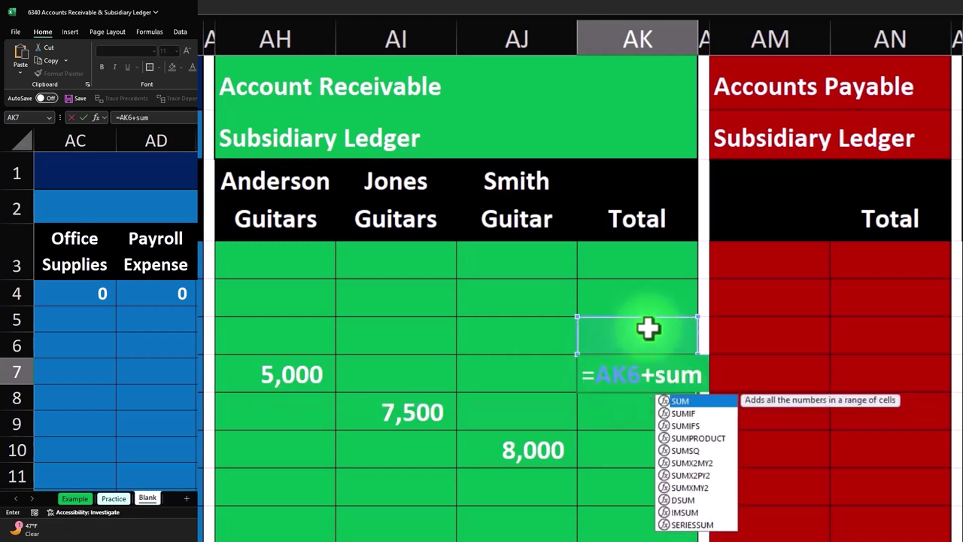
key("Left")
key("shift+Left")
key("shift+Left")
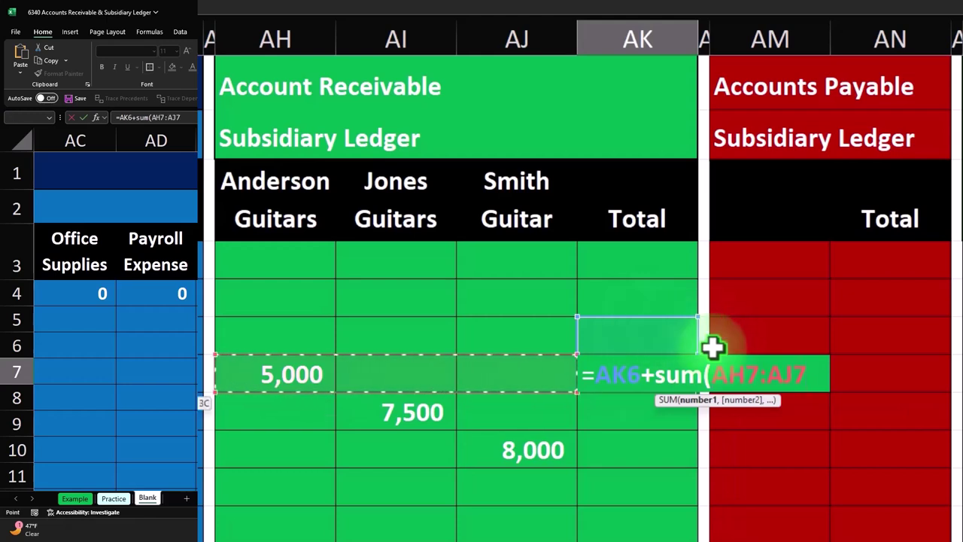
type(")")
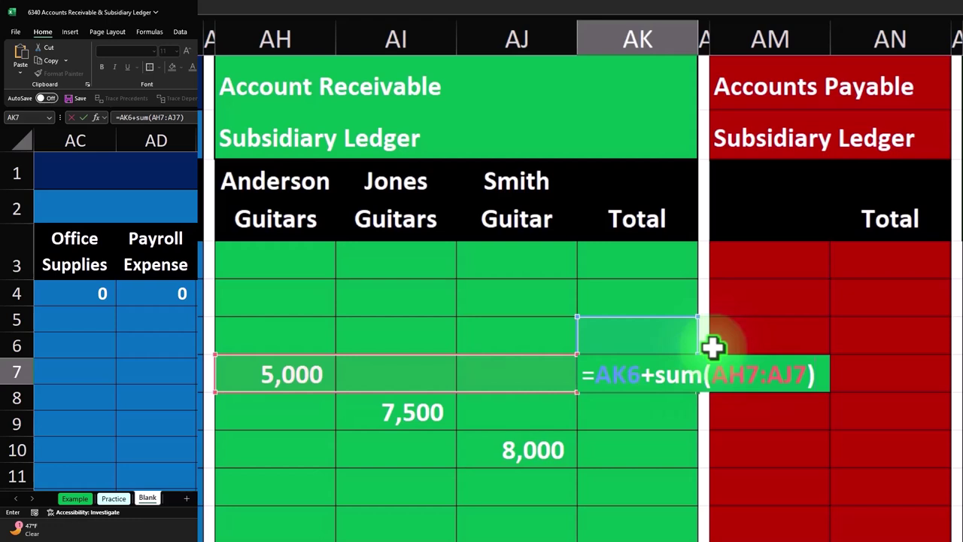
key("Return")
Step: Copy the running-total formula from AK7 down through AK9 and check the copied formulas in AK8 and AK9
left_click(680, 381)
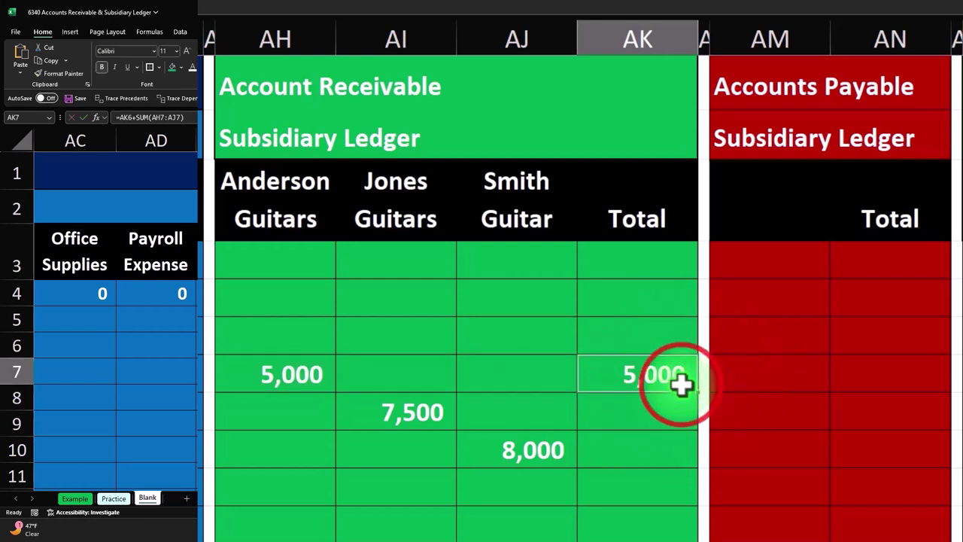
left_click_drag(692, 393, 679, 456)
double_click(650, 409)
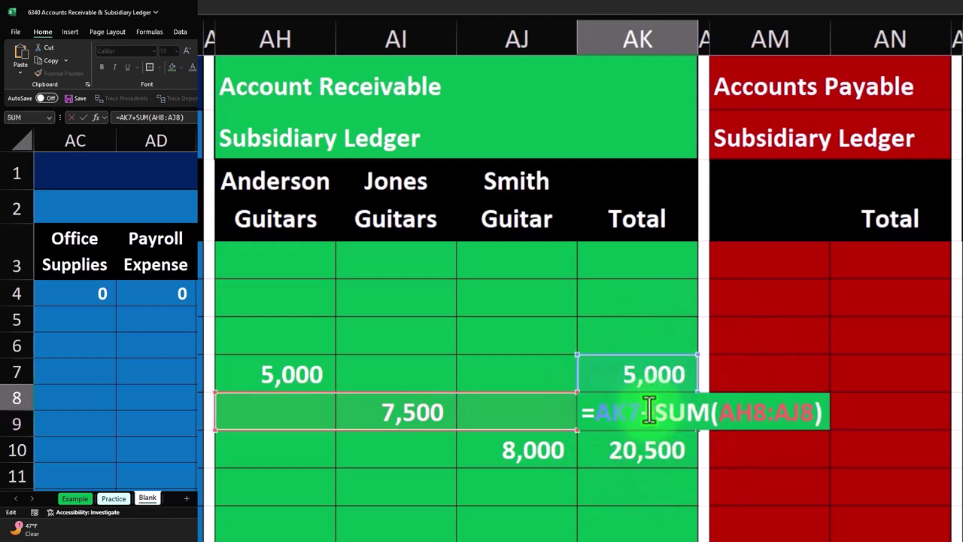
key("Return")
double_click(624, 452)
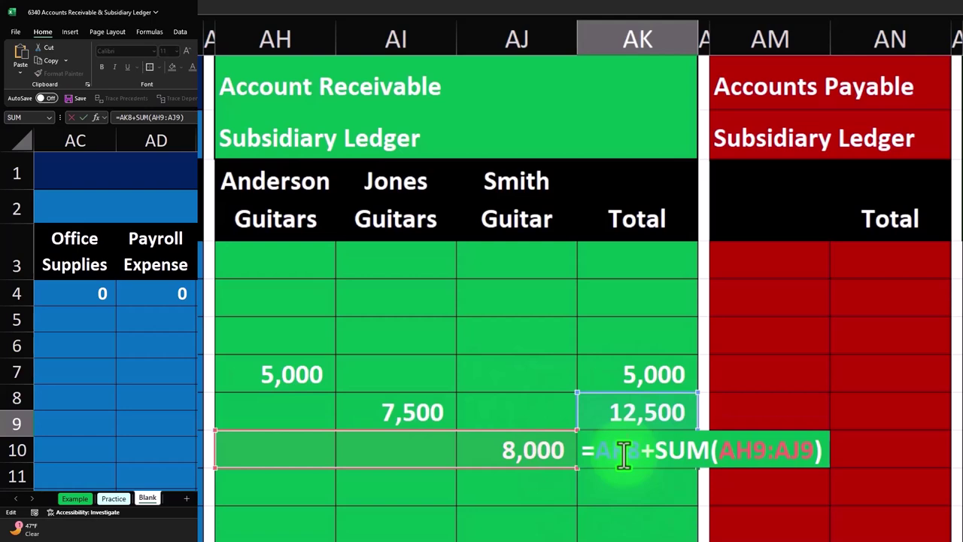
Step: Check the subsidiary ledger's running total in AK9 against the Accounts Receivable balance in the beginning trial balance PDF
key("Return")
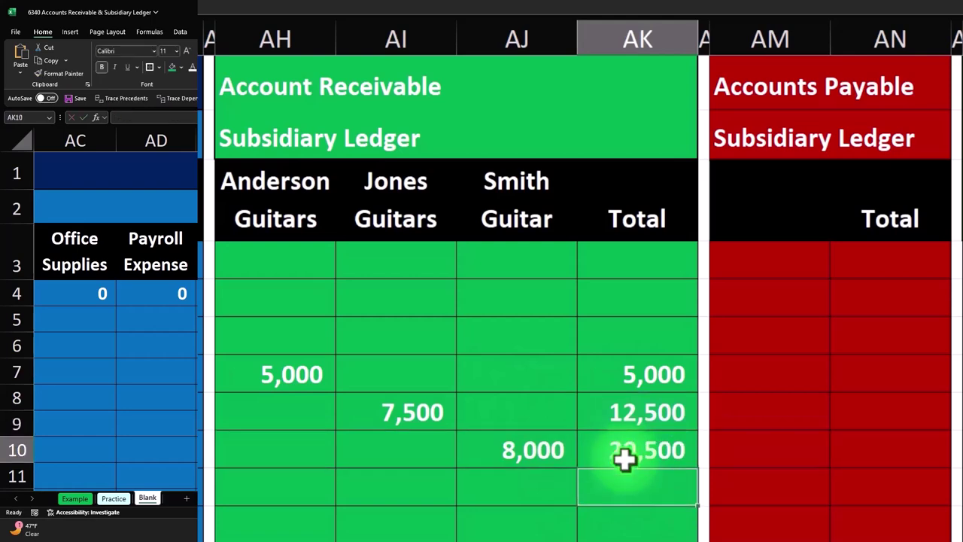
left_click(581, 530)
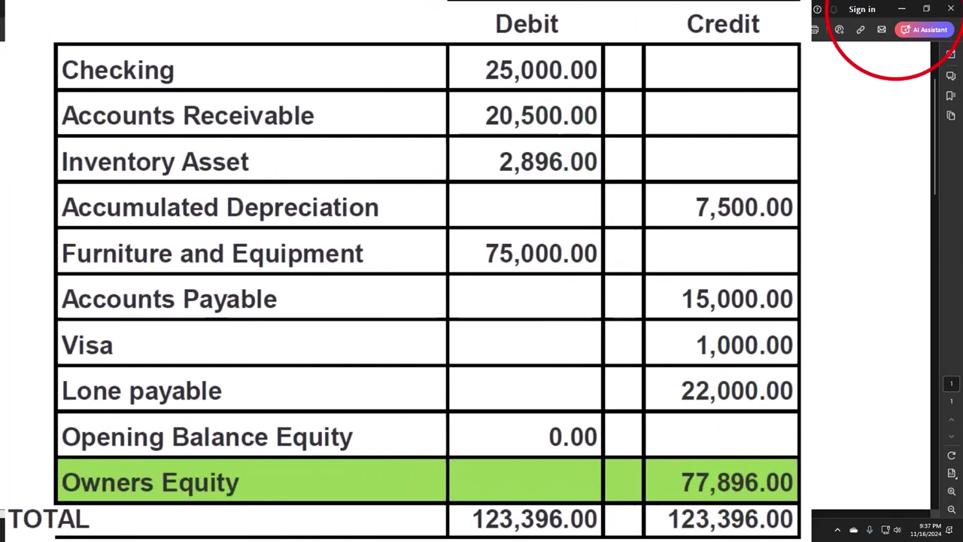
left_click(897, 12)
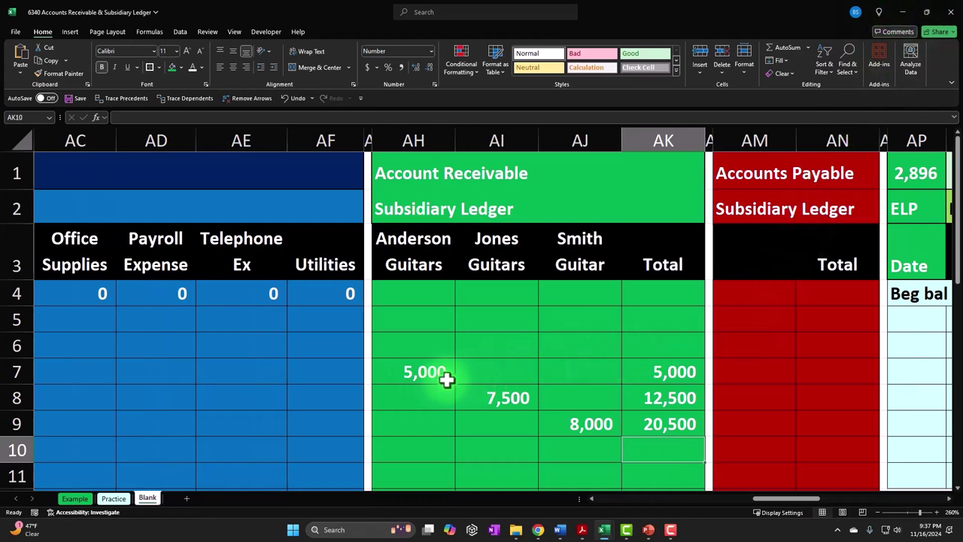
Step: Review the customer headings, posted balances and running-total formulas in the Account Receivable Subsidiary Ledger
left_click(434, 257)
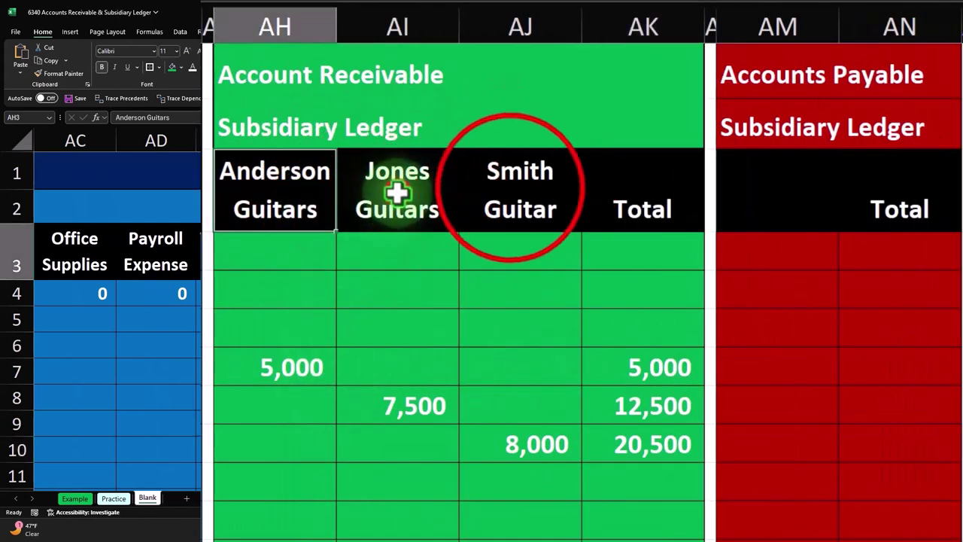
left_click(396, 193)
left_click(511, 186)
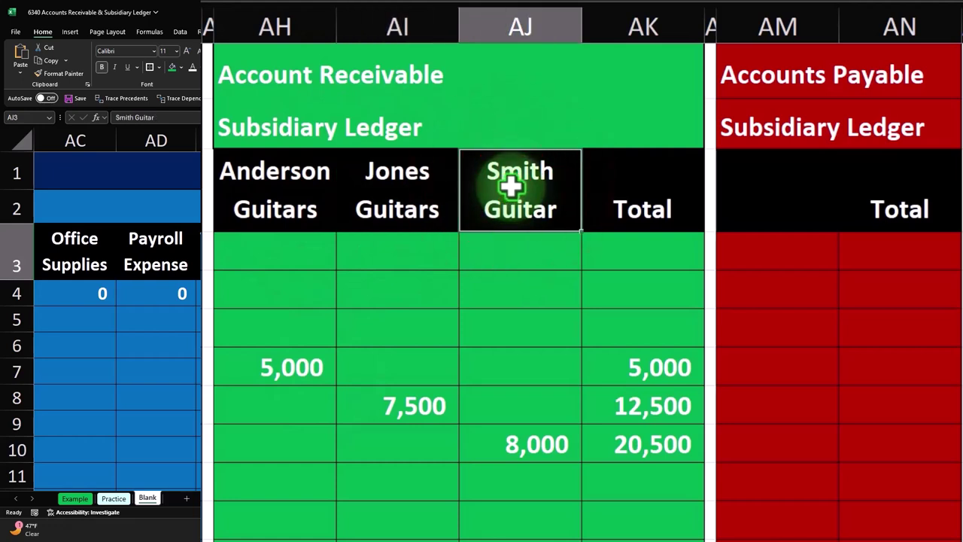
left_click(265, 484)
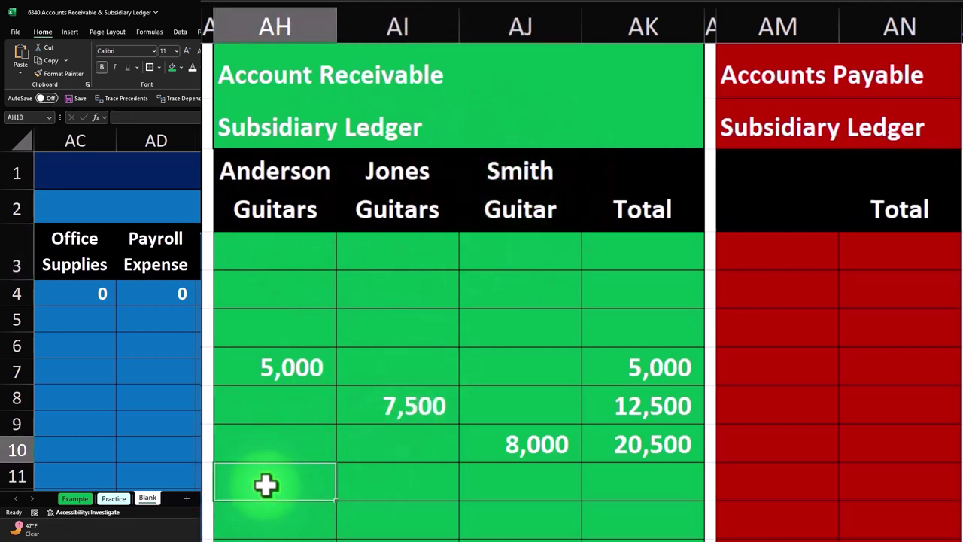
left_click_drag(264, 358, 256, 491)
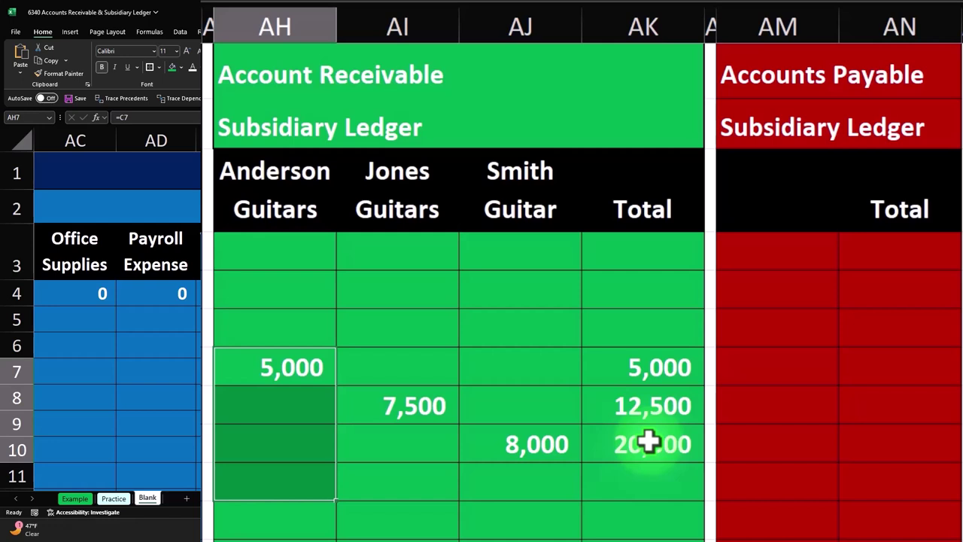
left_click(634, 364)
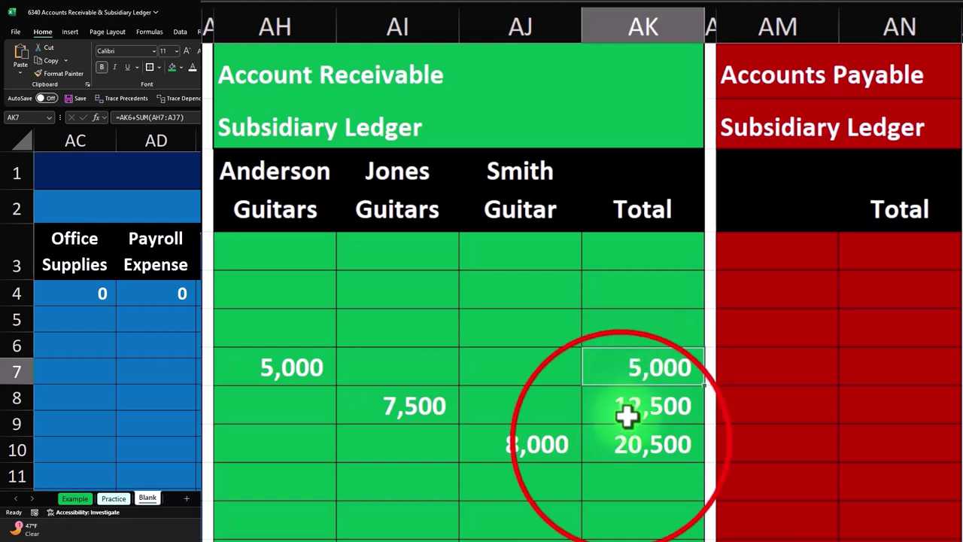
left_click(622, 440)
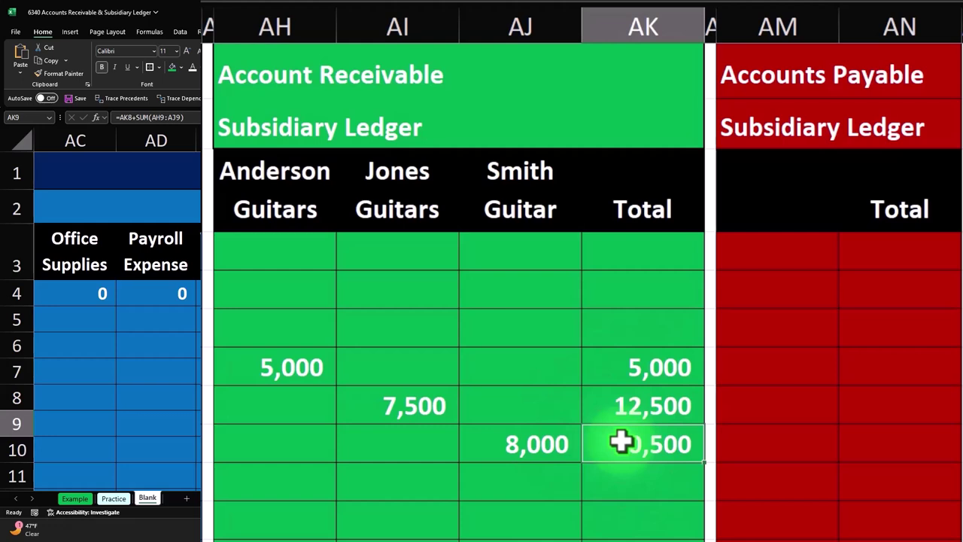
Step: Look over the Inventory Subsidiary Ledger for comparison and return to the receivable subsidiary ledger
left_click(779, 513)
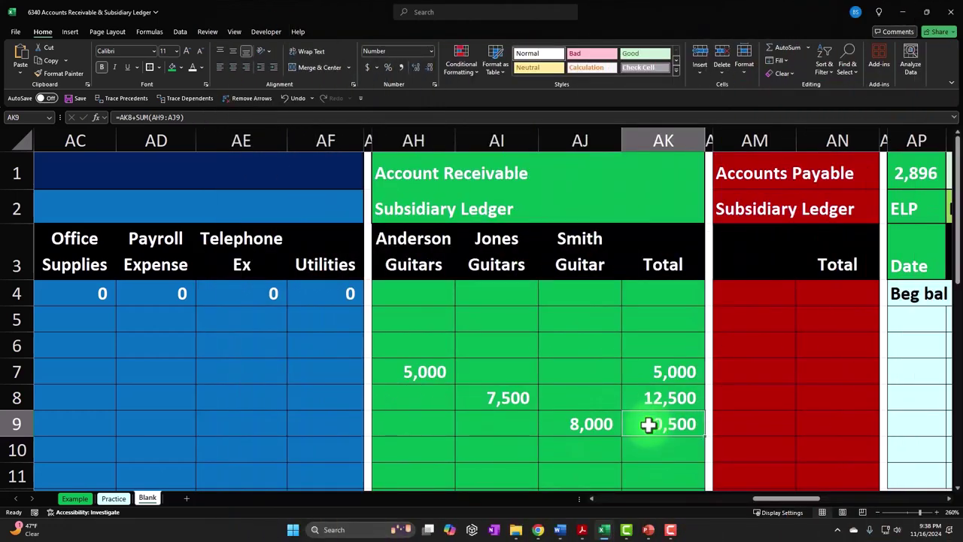
left_click_drag(776, 507, 846, 510)
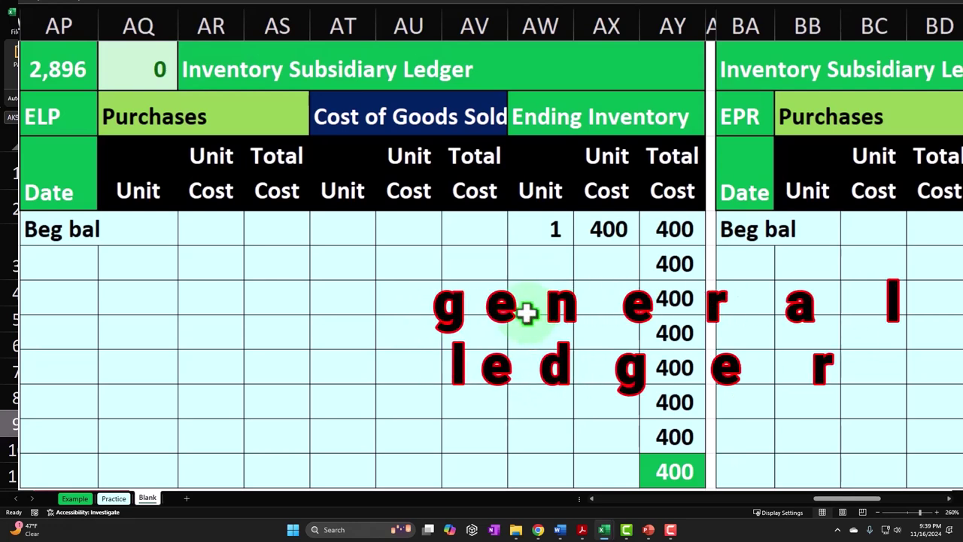
left_click_drag(832, 498, 790, 504)
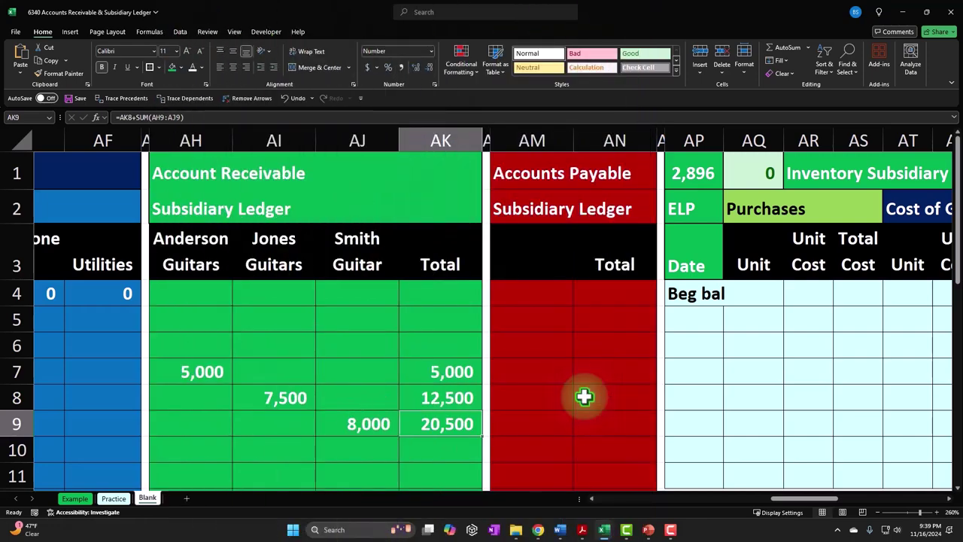
Step: Enter 0 in row 7 for Cash, Undeposited Funds, Inventory, Furniture & Equipment and Acc. Depre
key("Left")
key("Left")
key("Left")
key("Left")
key("Left")
key("Left")
key("Left")
key("Left")
key("Left")
key("Left")
key("Left")
key("Left")
key("Left")
key("Left")
key("Left")
key("Left")
key("Left")
key("Left")
key("Left")
key("Left")
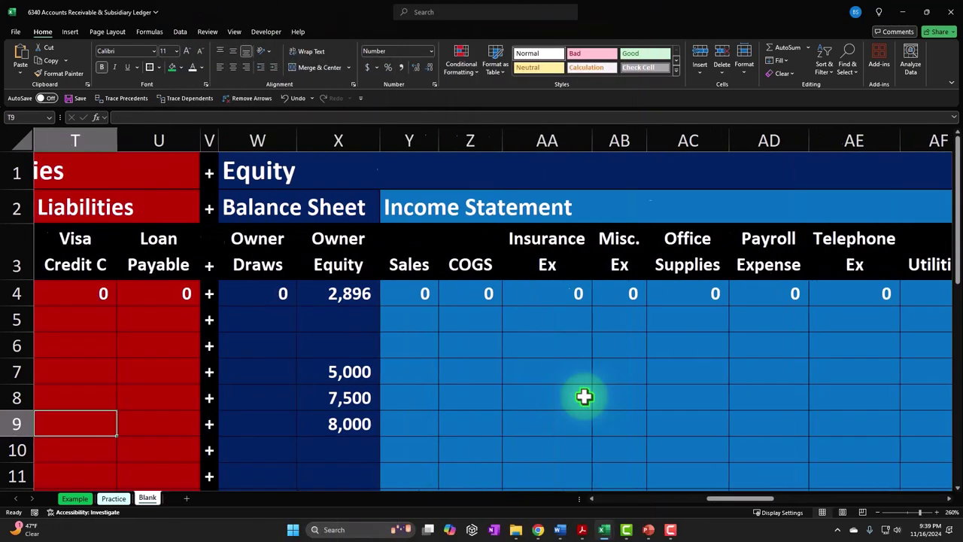
key("Right")
key("Right")
key("Right")
key("Right")
key("Right")
key("Right")
key("Right")
key("Right")
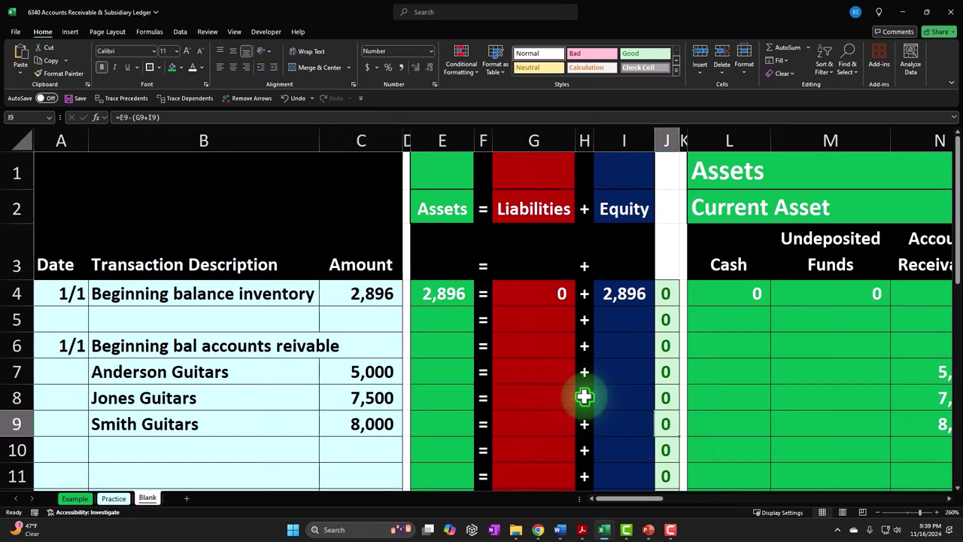
key("Up")
key("Up")
key("Right")
key("Right")
type("0")
key("Right")
type("0")
key("Right")
key("Right")
type("0")
key("Right")
type("0")
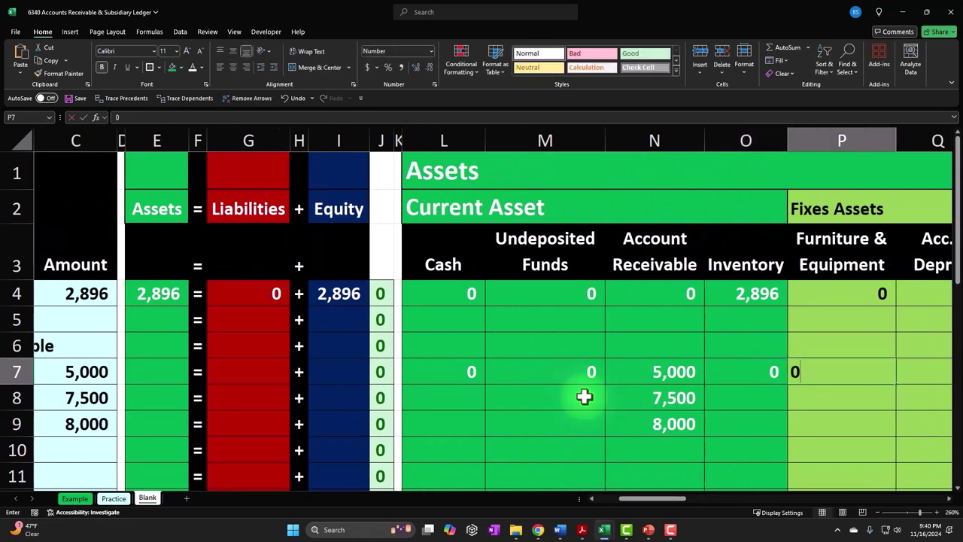
key("Right")
type("0")
key("Right")
Step: Enter 0 in row 7 for the liability columns Account Payable, Visa Credit C and Loan Payable
key("Right")
type("0")
key("Right")
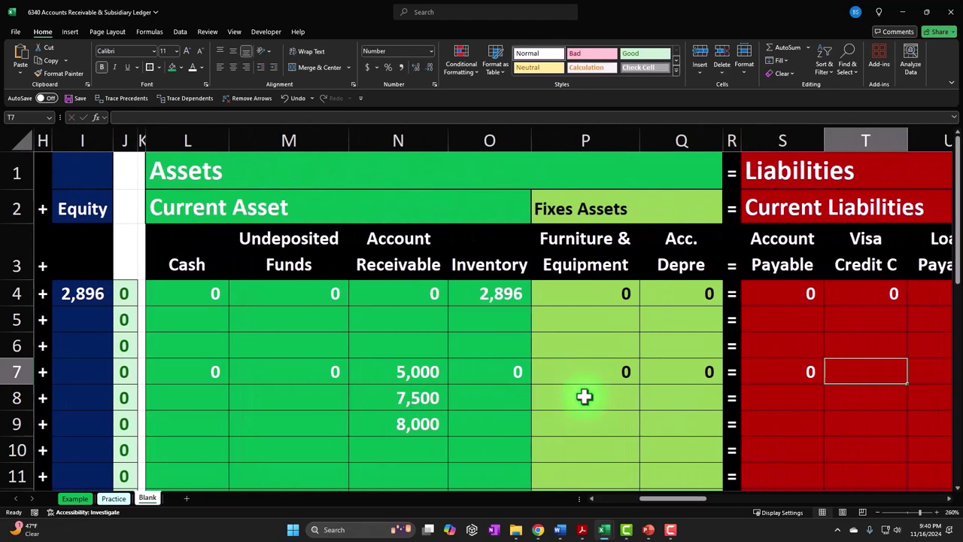
type("0")
key("Right")
type("0")
key("Right")
Step: Enter 0 in row 7 for Owner Draws and every income statement column from Sales through Utilities
key("Right")
key("Right")
key("Left")
type("0")
key("Right")
type("0")
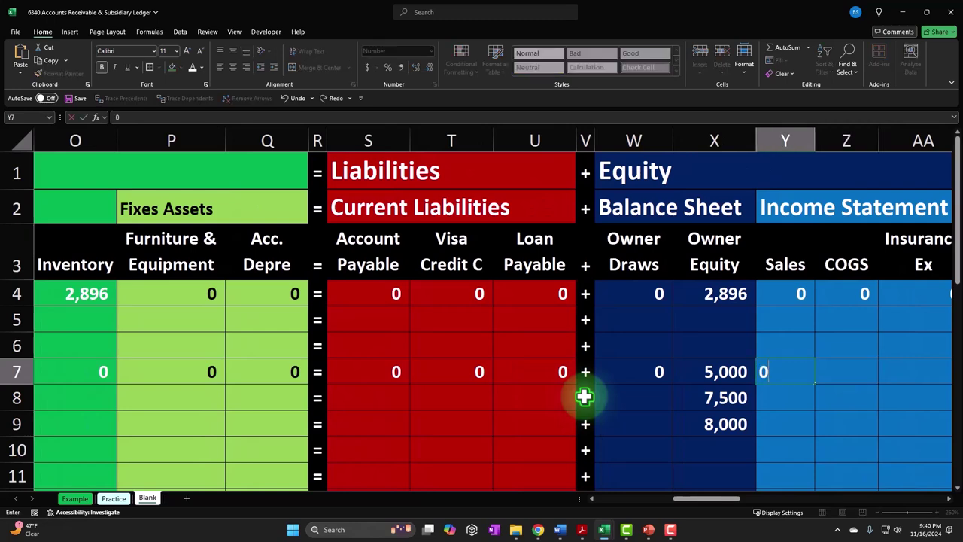
key("Tab")
type("0")
key("Tab")
type("0")
key("Tab")
type("0")
key("Tab")
type("0")
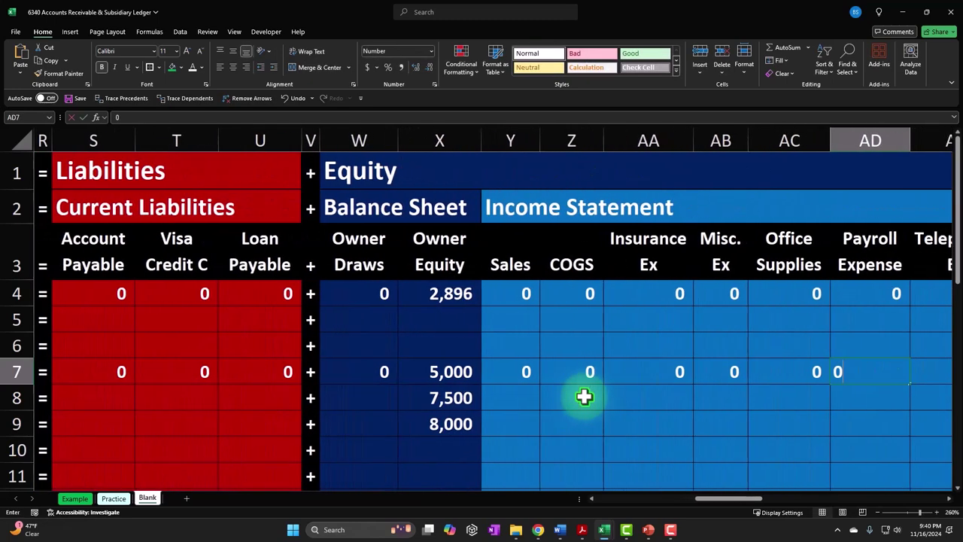
key("Tab")
type("0")
key("Tab")
type("0")
key("Tab")
key("Return")
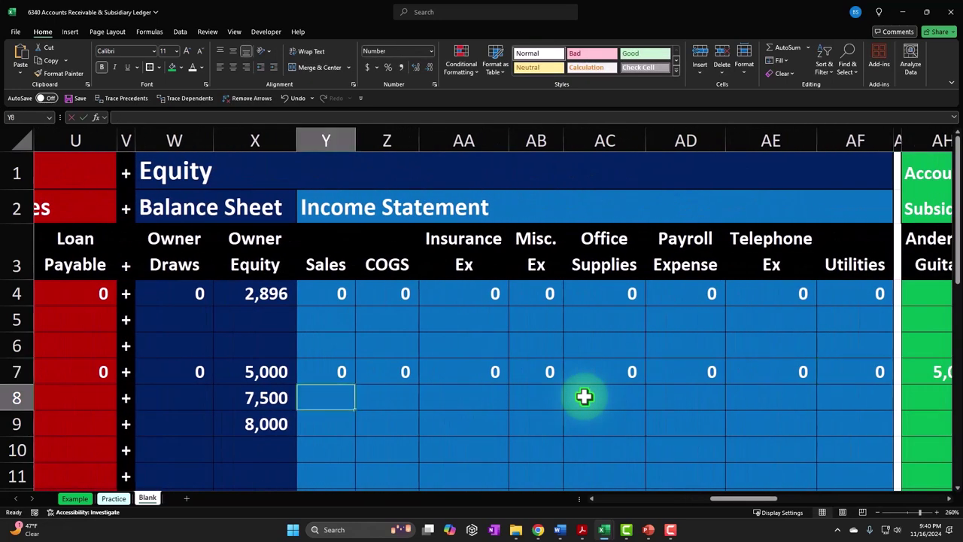
Step: Fill the row 7 zeros down through row 9 in the income statement, Owner Draws and liability columns
left_click_drag(311, 369, 662, 369)
left_click_drag(677, 436, 945, 526)
left_click(88, 446)
left_click_drag(105, 462, 107, 515)
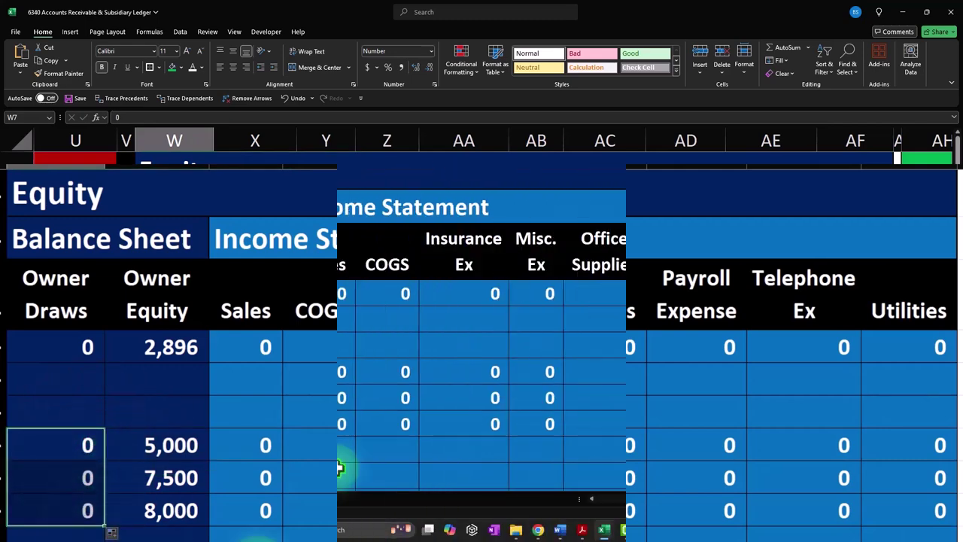
mouse_move(693, 498)
left_mouse_down()
mouse_move(720, 501)
mouse_move(685, 502)
left_mouse_up()
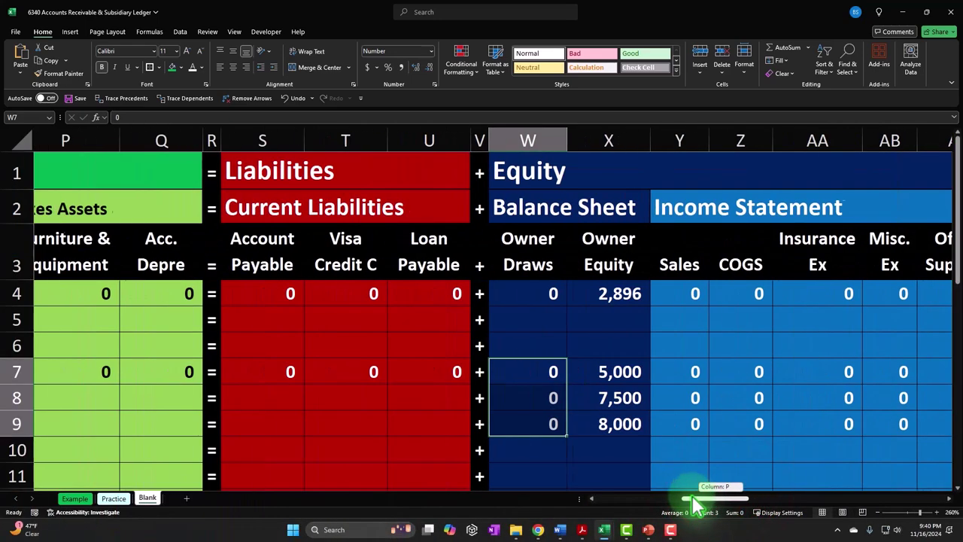
left_click_drag(398, 370, 584, 427)
Step: Fill the row 7 zeros down through row 9 in Inventory, both fixed asset columns, Cash and Undeposited Funds
left_click_drag(709, 499, 673, 499)
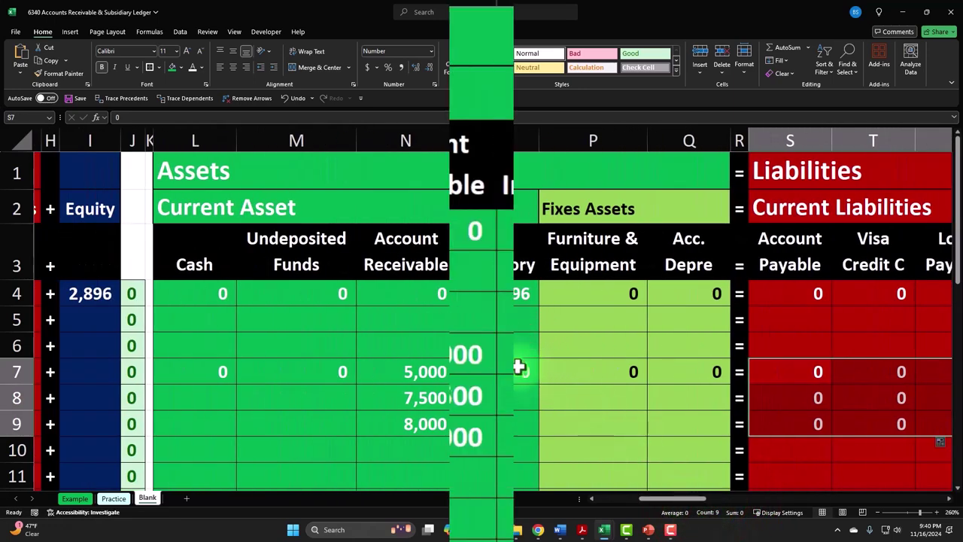
left_click_drag(519, 367, 671, 384)
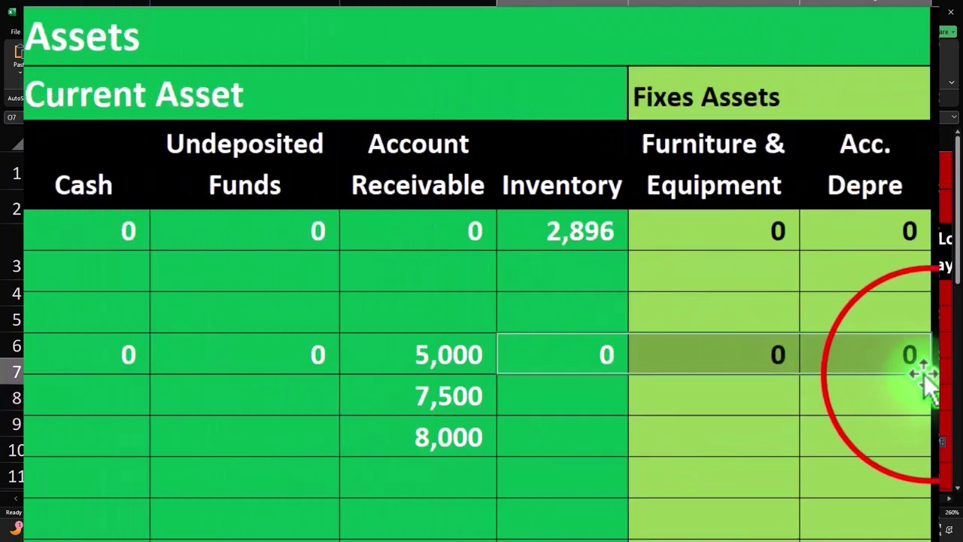
left_click_drag(931, 379, 933, 448)
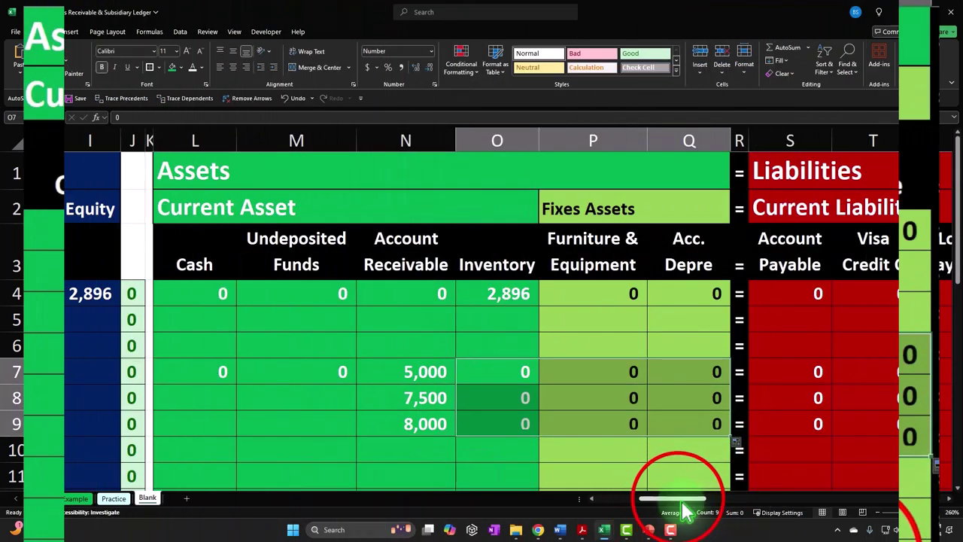
left_click_drag(681, 498, 647, 499)
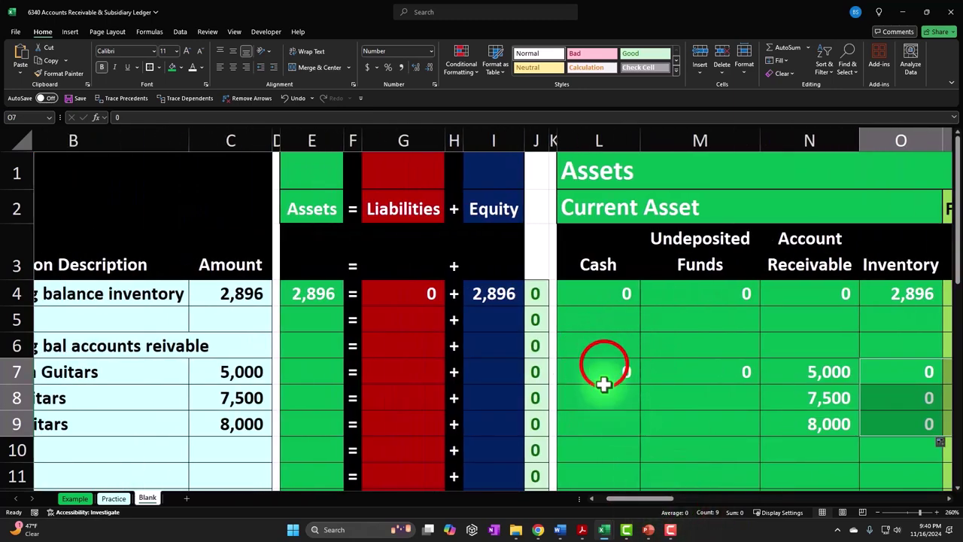
left_click_drag(603, 383, 758, 385)
left_click_drag(659, 388, 469, 445)
Step: Underline the row 9 amounts across the asset, liability and equity columns: L9:Q9, S9:U9 and W9:AF9
left_click_drag(614, 423, 829, 429)
left_click(126, 67)
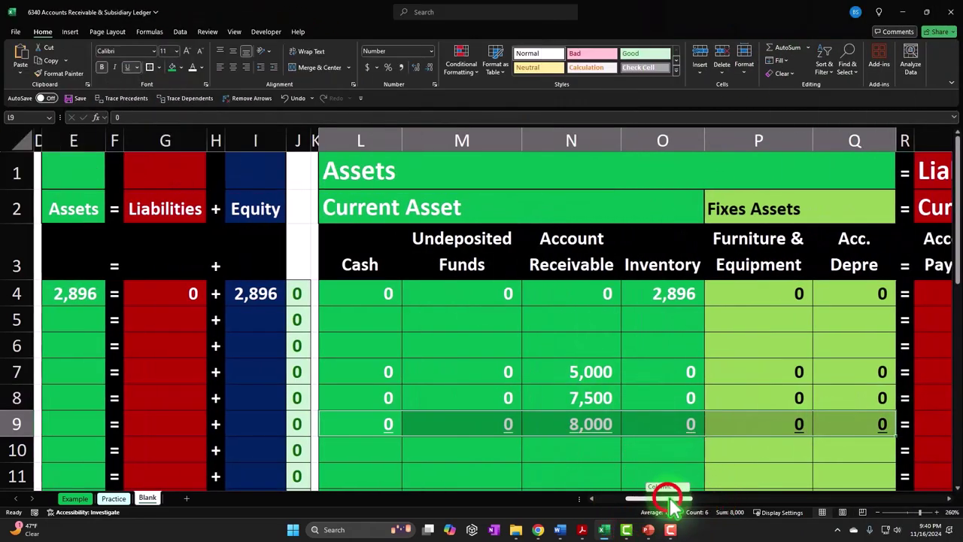
left_click_drag(666, 498, 727, 500)
left_click_drag(219, 426, 351, 421)
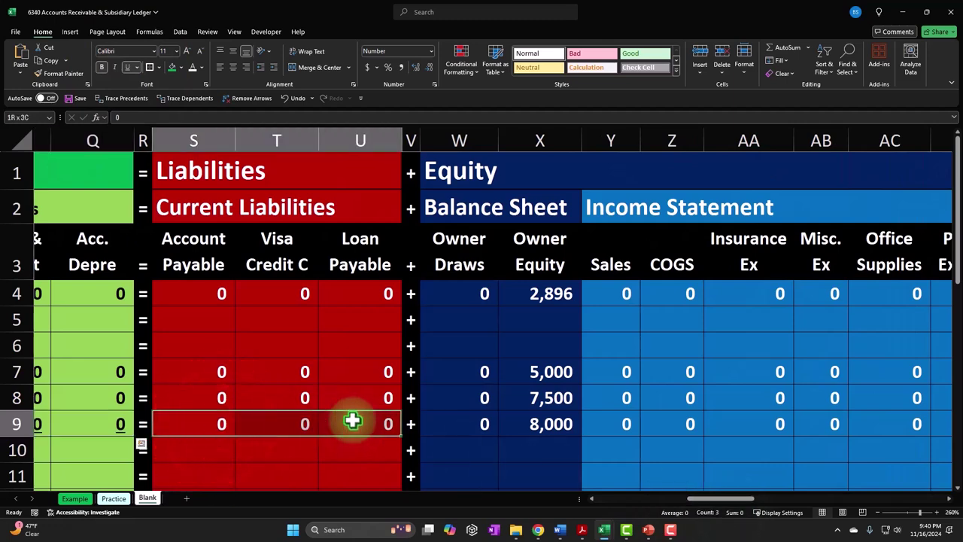
left_click(127, 67)
left_click_drag(484, 424, 860, 430)
left_click(239, 123)
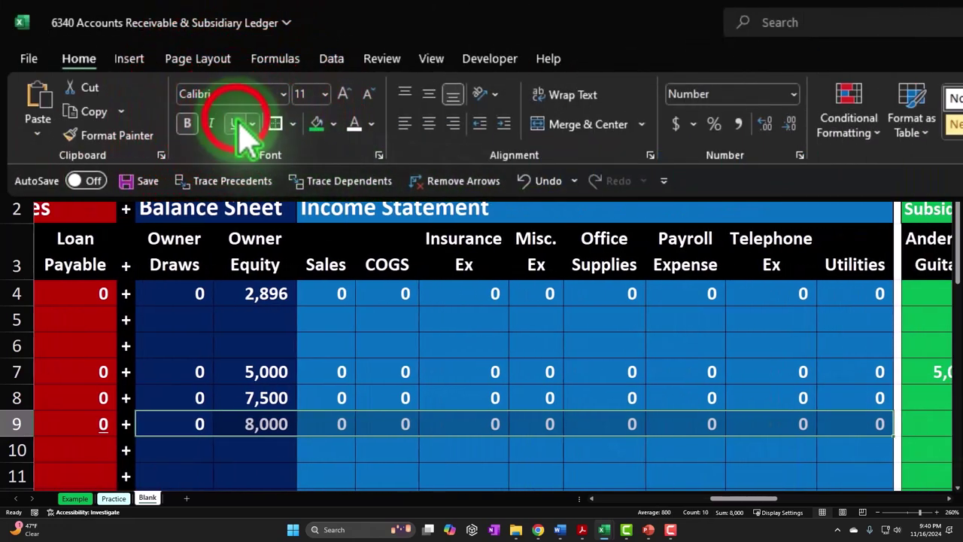
Step: Label row 10 of the transaction list by entering Balance in A10
scroll(239, 128, "left", 10)
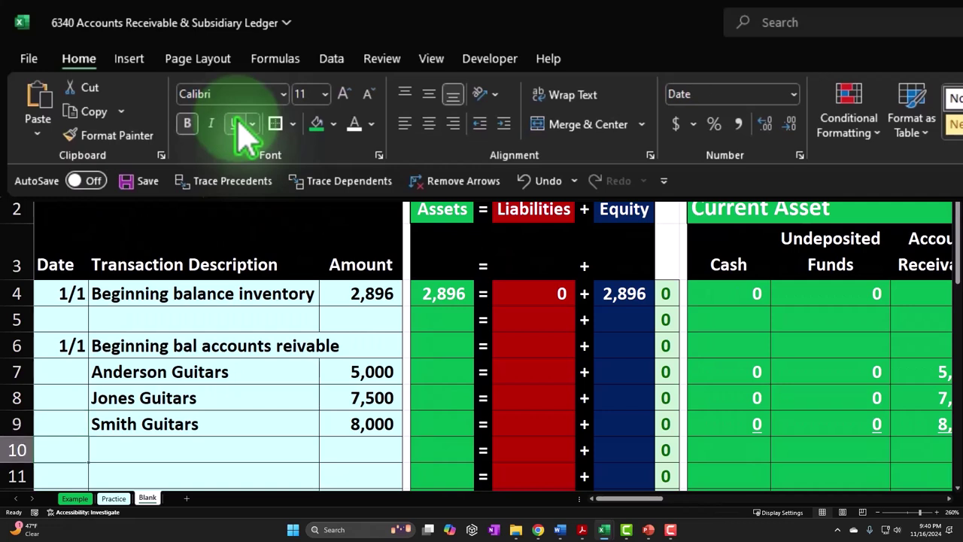
type("Balanc")
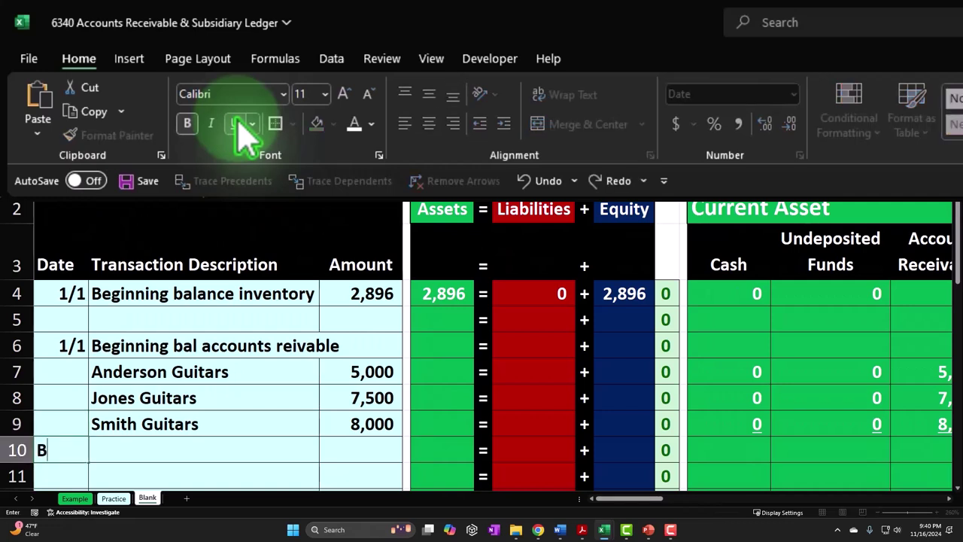
key("Tab")
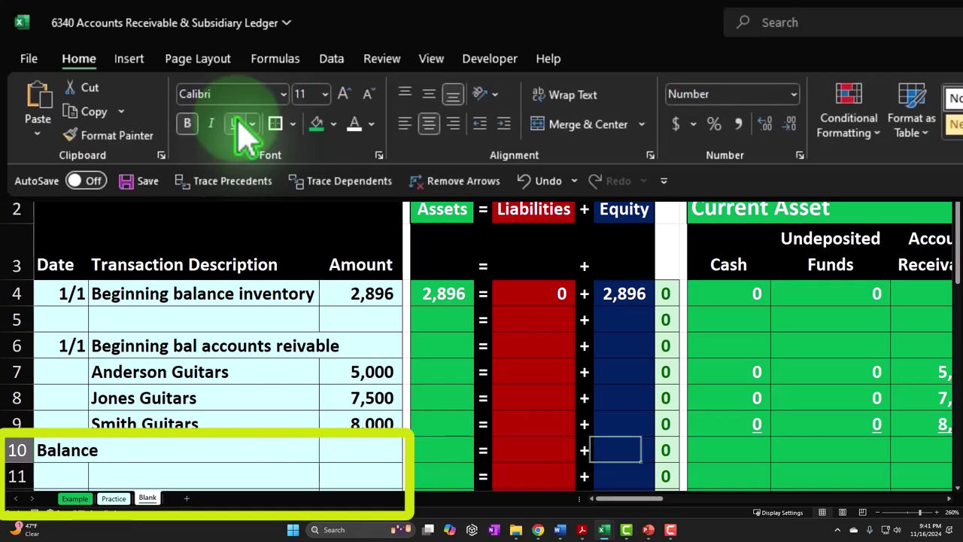
Step: Total the Cash column in L10 with the formula =SUM(L4:L9)
key("Tab")
key("Tab")
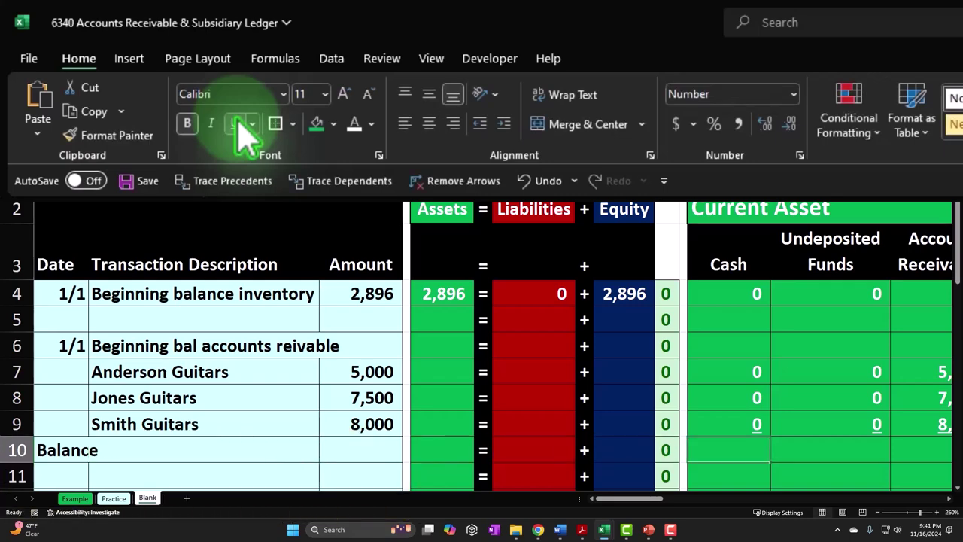
type("=sum(")
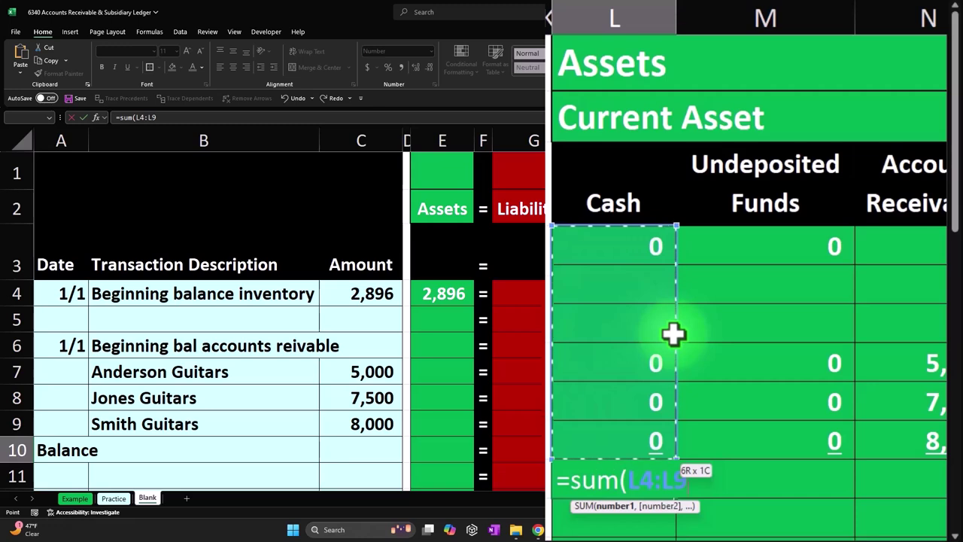
key("ctrl+Return")
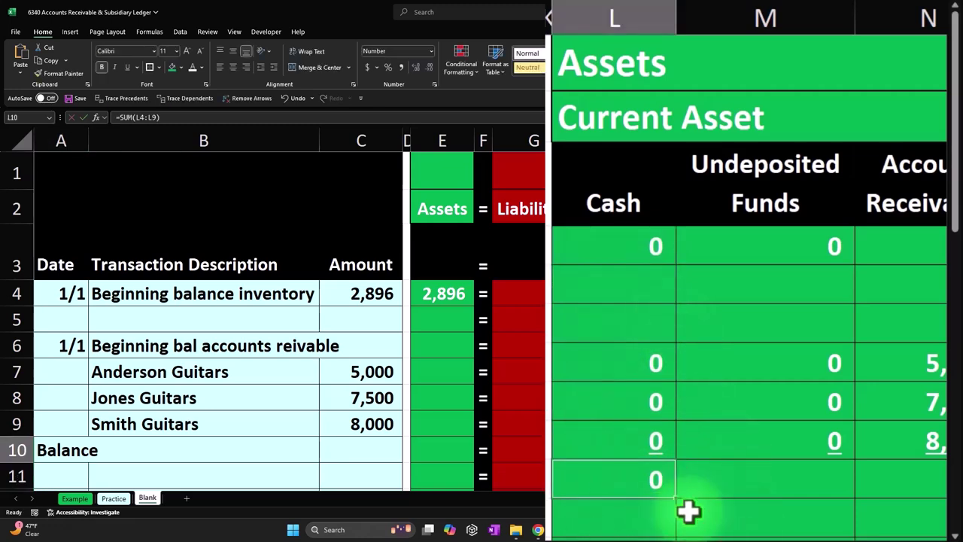
Step: Copy the Cash total formula from L10 into the remaining asset columns M10:Q10, pasting formulas only, and check the formula in N10
key("ctrl+c")
left_click_drag(806, 449, 342, 450)
right_click(342, 450)
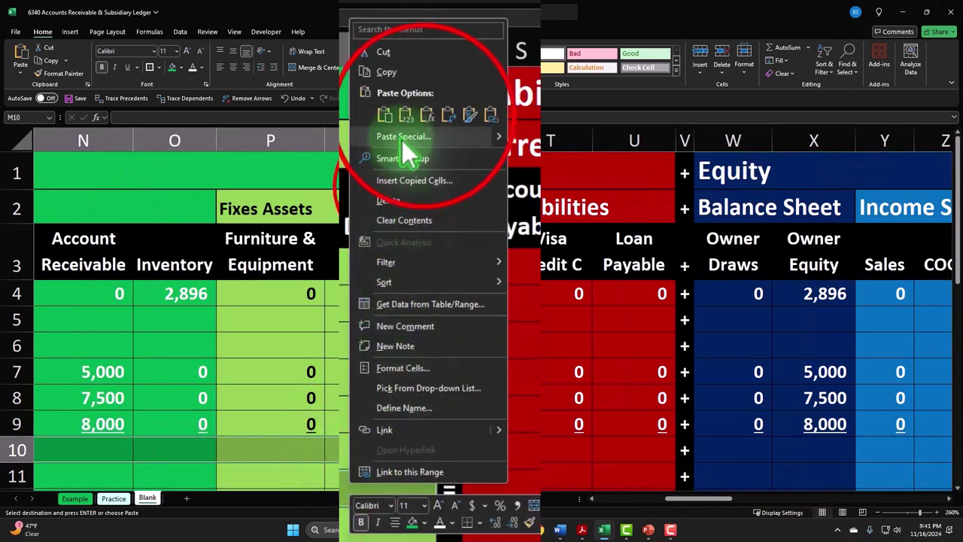
left_click(427, 115)
scroll(355, 454, "left", 5)
left_click(689, 446)
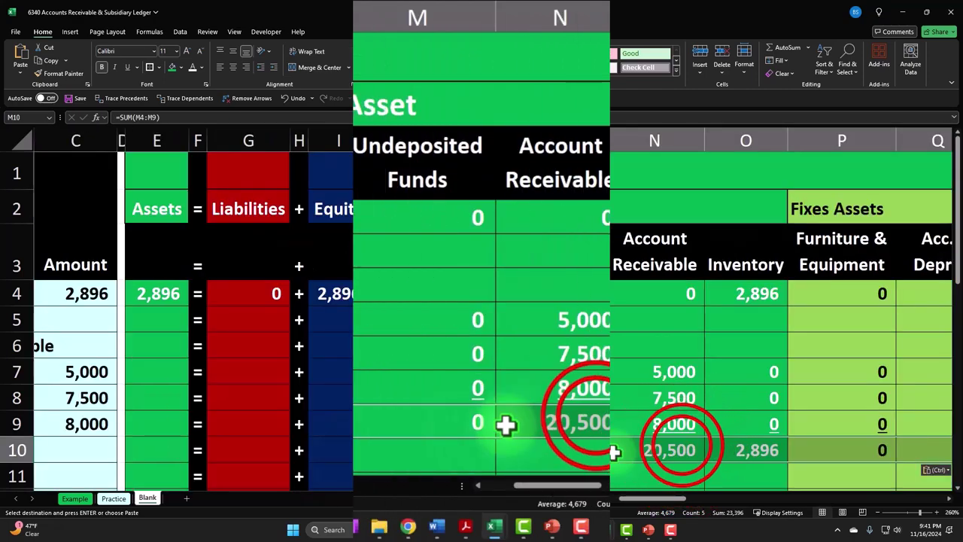
double_click(662, 450)
key("Escape")
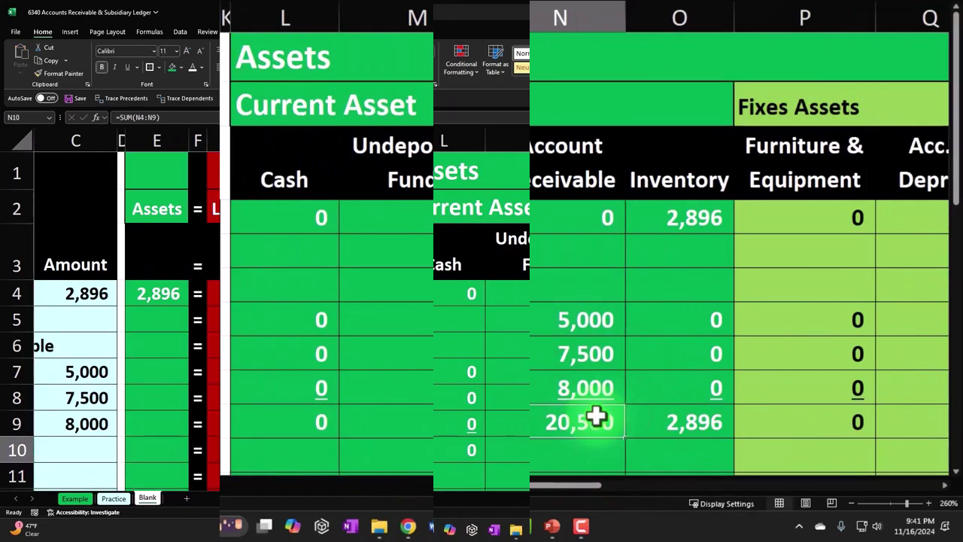
Step: Copy the Account Receivable total formula from N10 into the liability columns S10:U10, pasting formulas only
key("ctrl+c")
scroll(681, 509, "right", 8)
left_click_drag(492, 451, 654, 449)
right_click(654, 449)
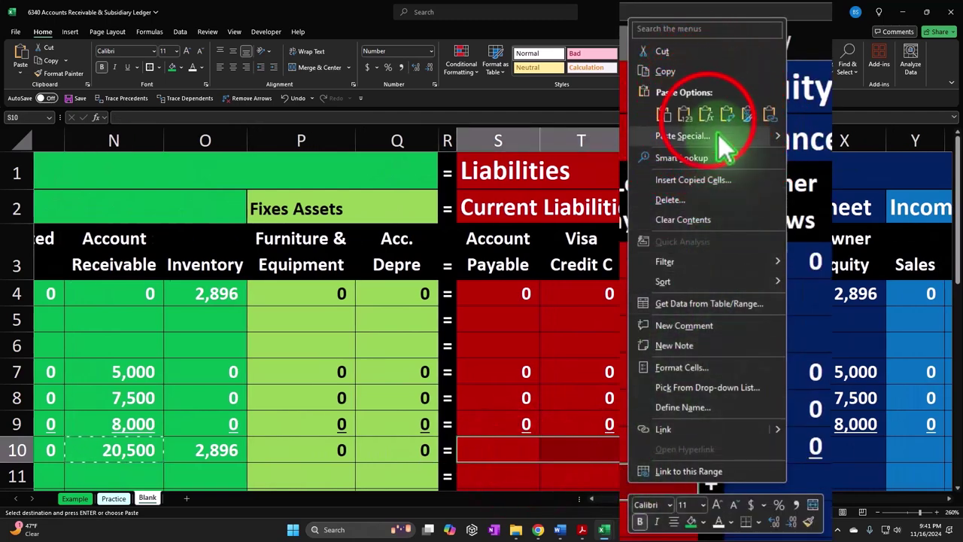
left_click(716, 199)
Step: Paste the copied total formula, formulas only, into the equity and income statement columns W10:AF10
left_click_drag(756, 449, 865, 458)
right_click(832, 452)
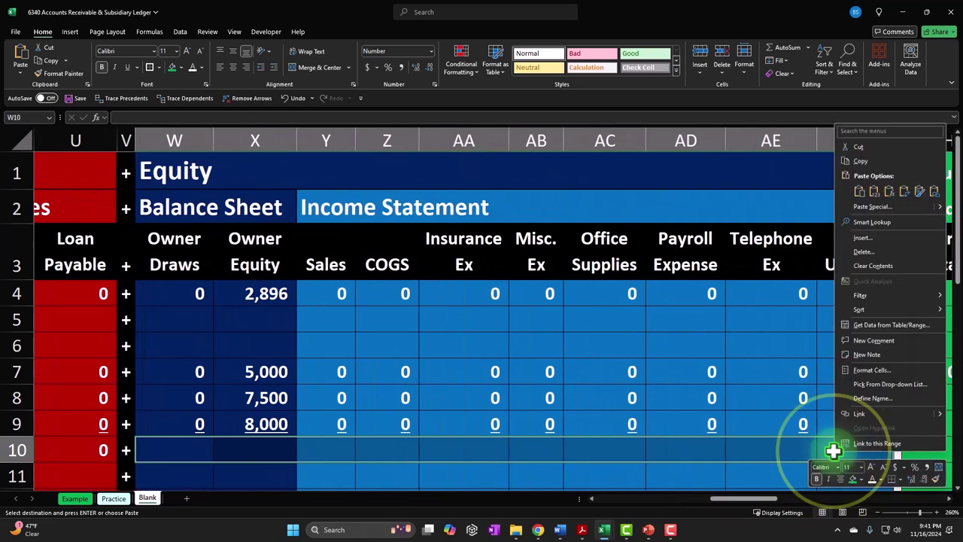
left_click(888, 191)
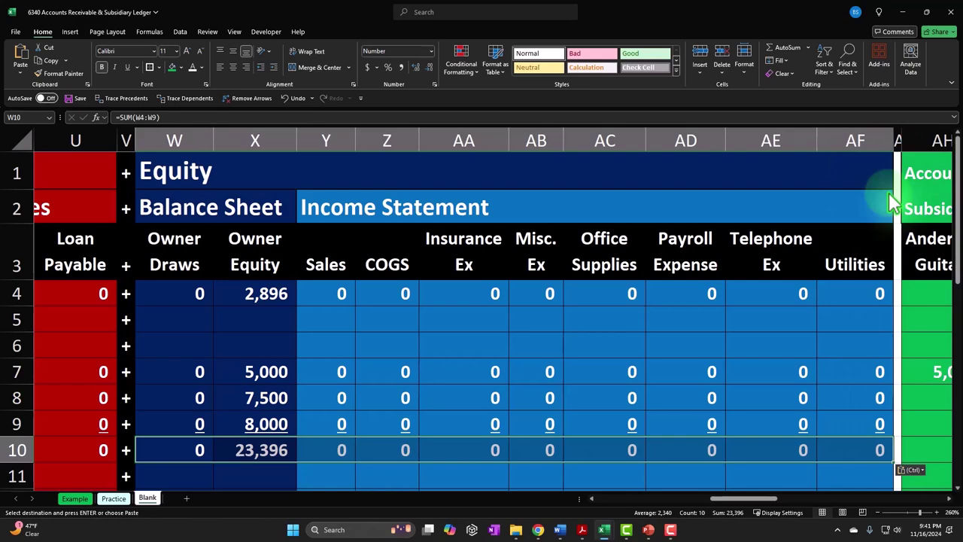
Step: Fill the Assets formula in E4 of the accounting equation section down through row 10
key("Left")
key("Left")
key("Left")
key("Left")
key("Left")
key("Left")
key("Left")
key("Left")
key("Left")
key("Left")
key("Left")
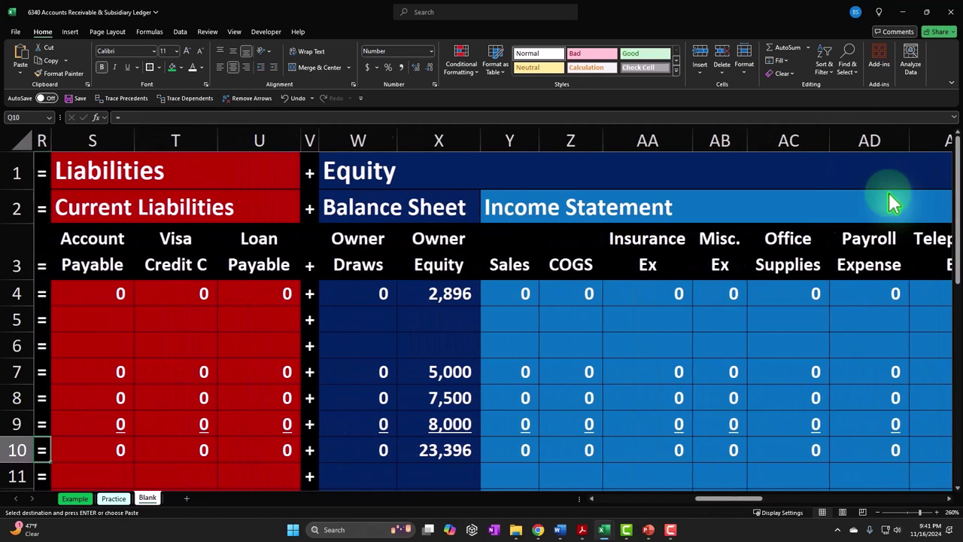
key("Left")
key("Left")
key("Left")
key("Left")
key("Left")
key("Left")
key("Left")
key("Left")
key("Left")
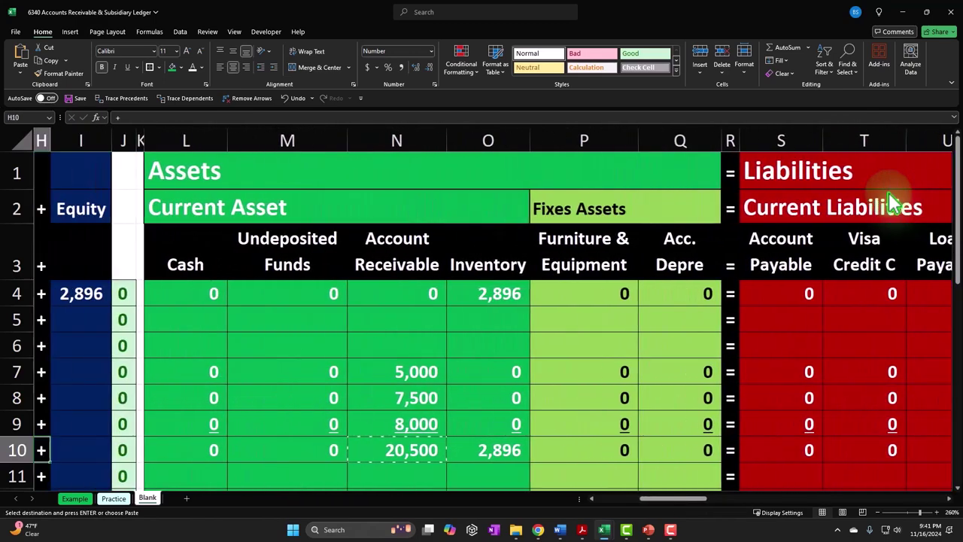
key("Left")
key("Left")
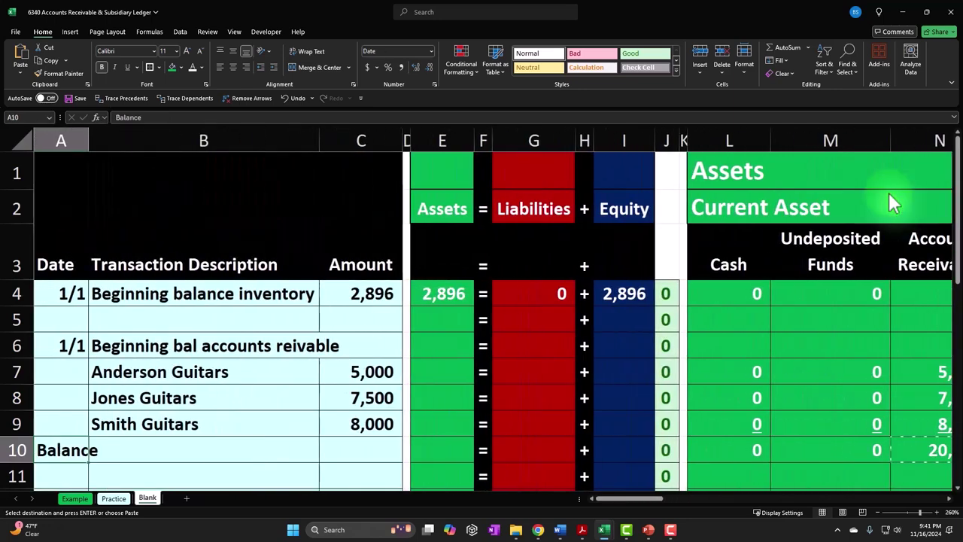
left_click(442, 294)
left_click_drag(506, 251, 524, 474)
Step: Fill the Liabilities formula in G4 and the Equity formula in I4 down through row 10
left_click(642, 248)
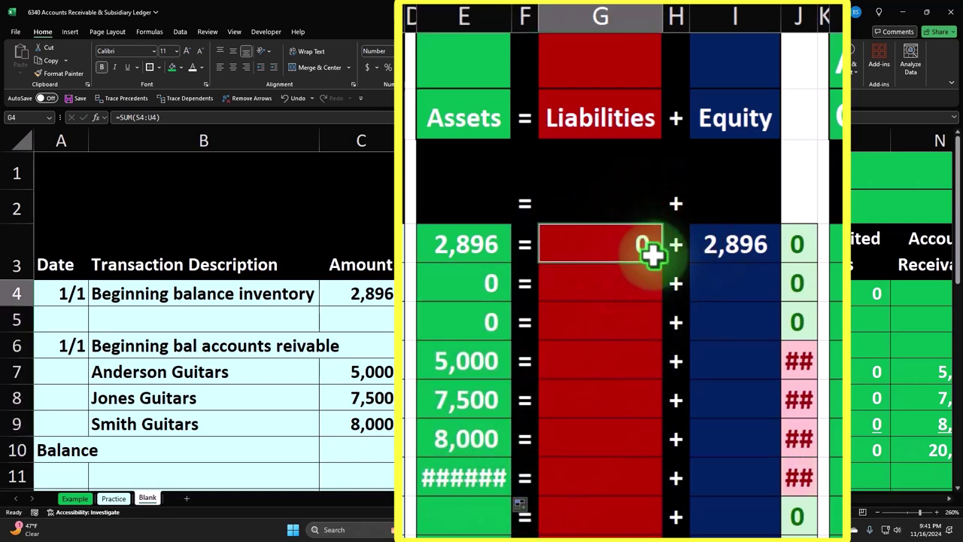
left_click_drag(663, 263, 656, 478)
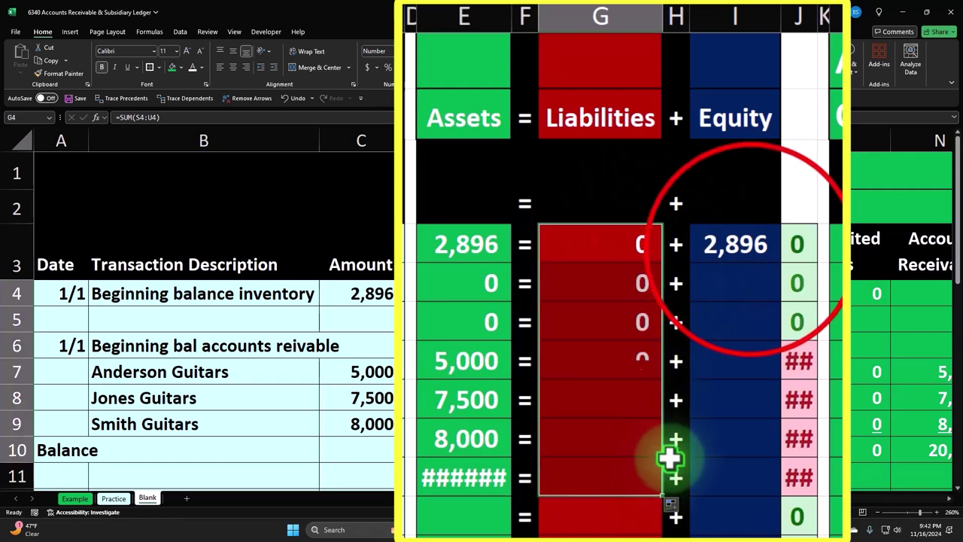
left_click(752, 252)
left_click_drag(780, 262, 777, 479)
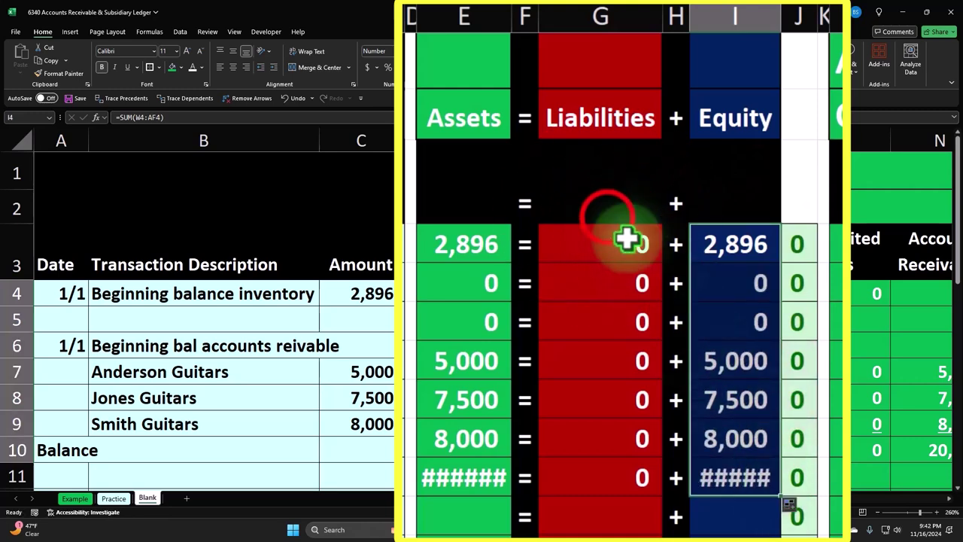
Step: Widen columns E and I slightly so the row 10 Assets and Equity totals display in full
left_click(602, 192)
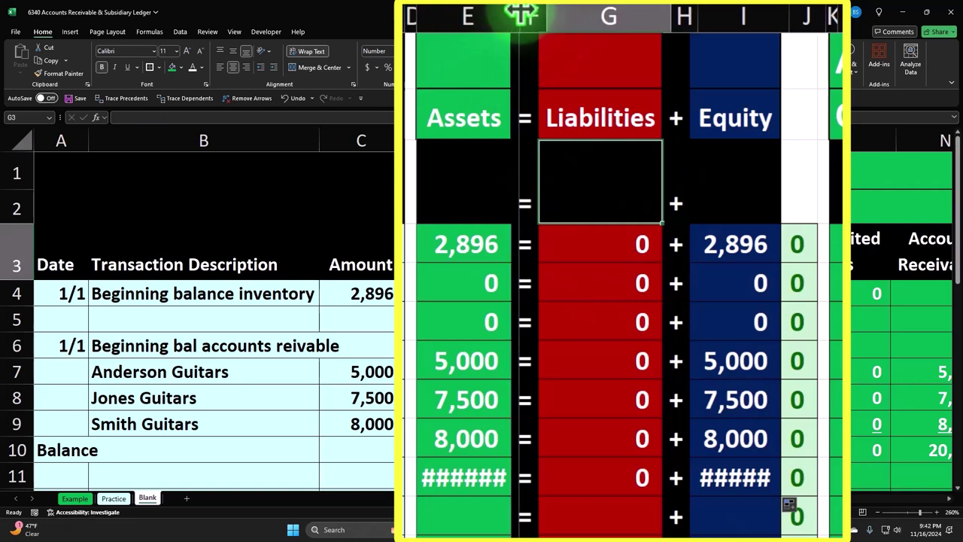
left_click_drag(515, 15, 522, 15)
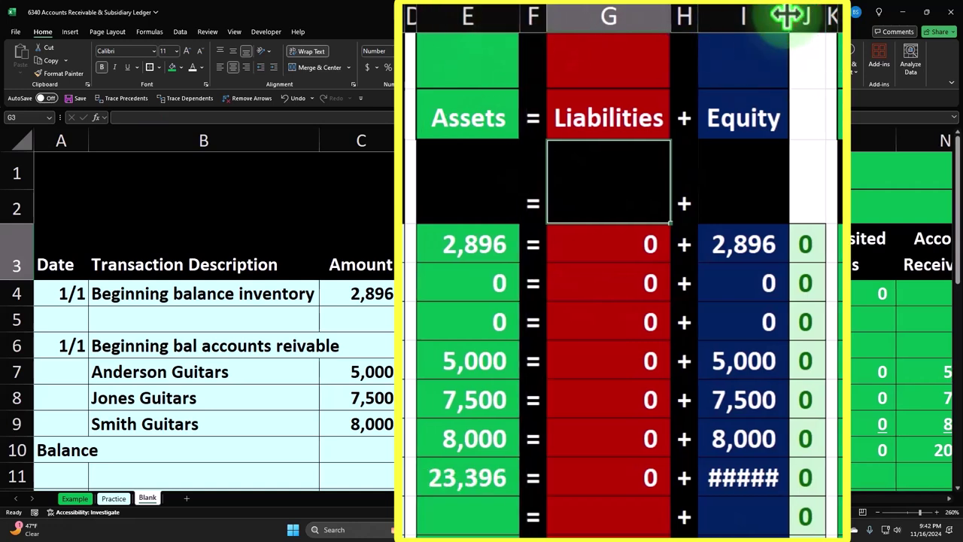
left_click_drag(800, 15, 803, 15)
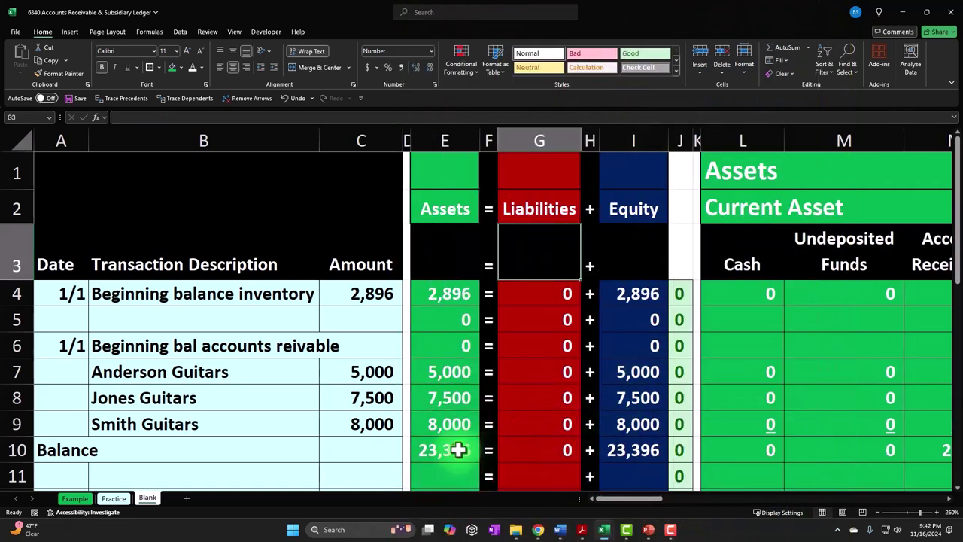
Step: Examine the row 10 Assets, Liabilities and Equity totals of the accounting equation and the account columns beside them
left_click(455, 450)
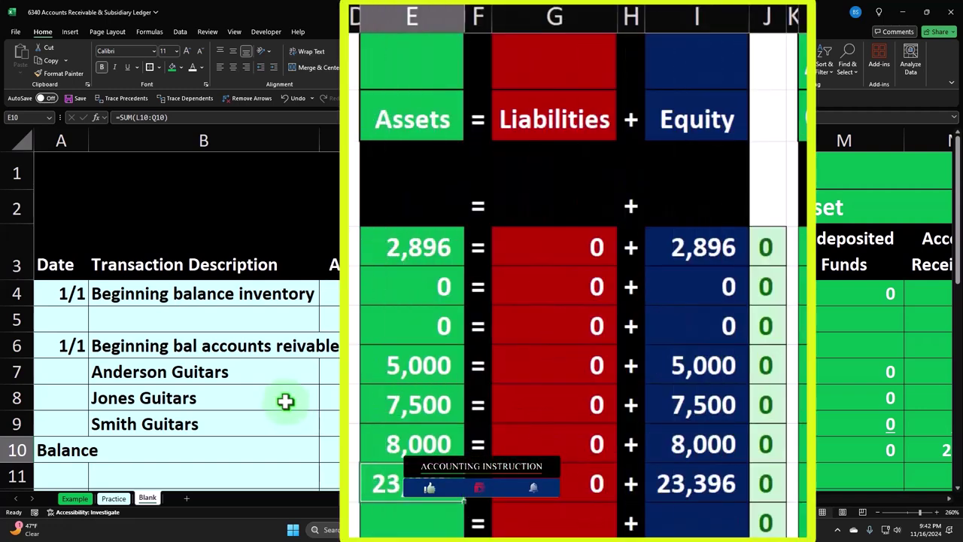
key("Right")
key("Right")
key("Right")
key("Right")
key("Right")
key("Right")
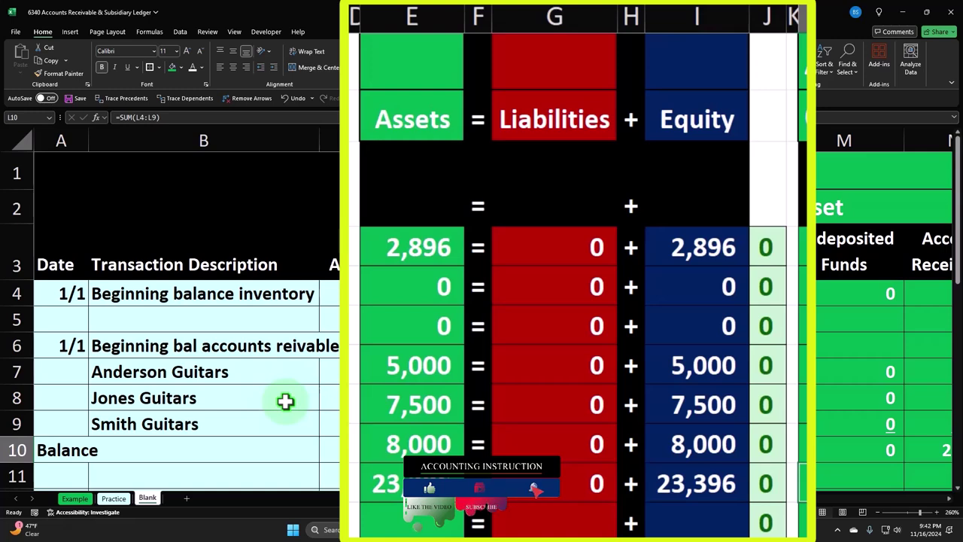
key("Left")
key("Left")
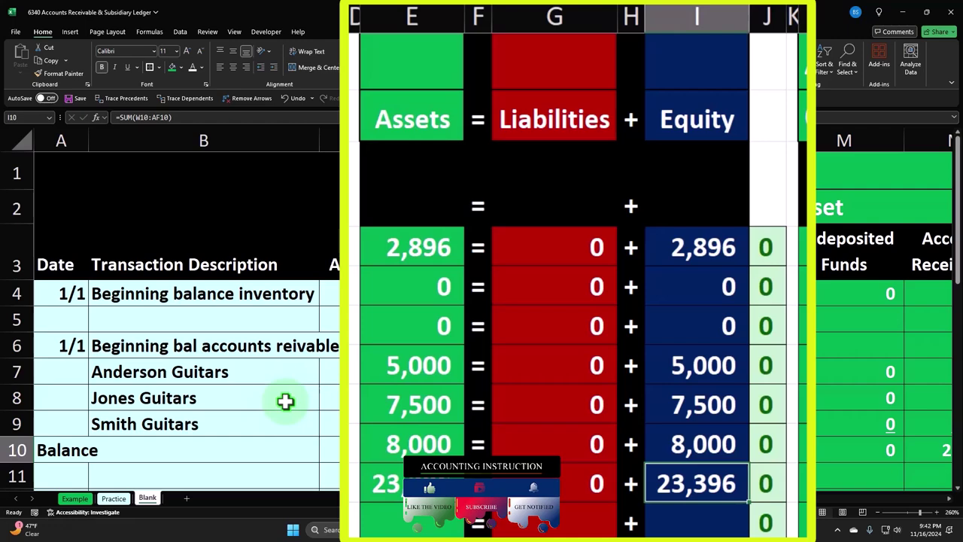
key("Right")
key("Right")
key("Right")
key("Right")
key("Right")
key("Right")
key("Right")
key("Right")
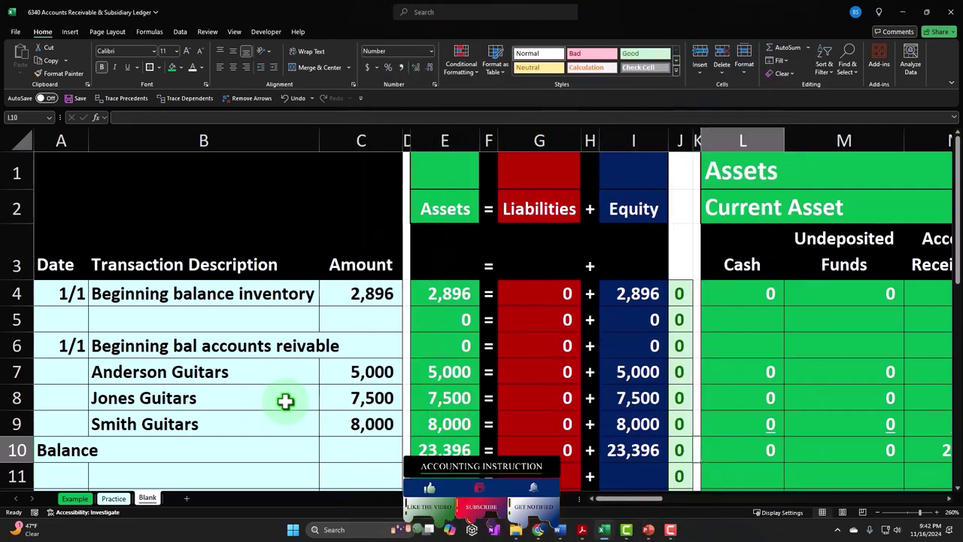
key("Right")
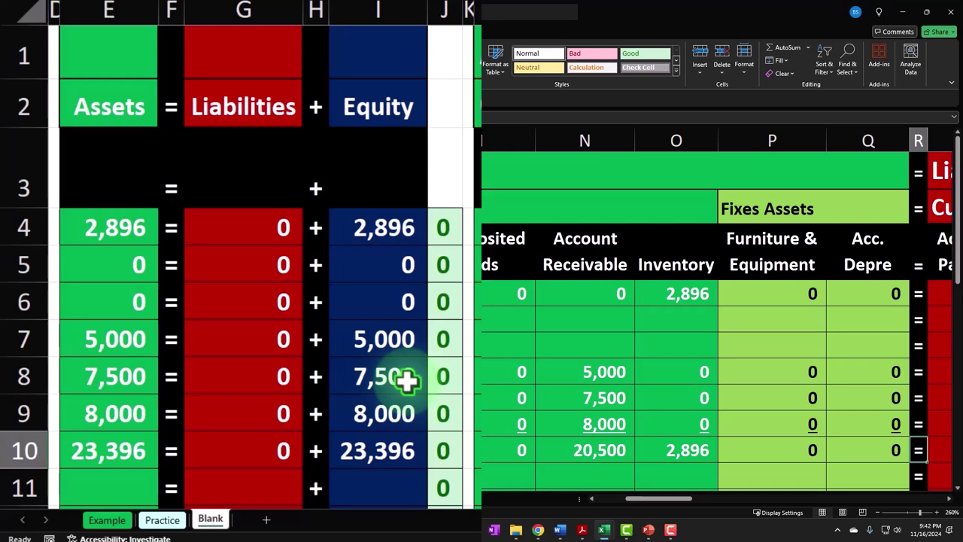
left_click(131, 107)
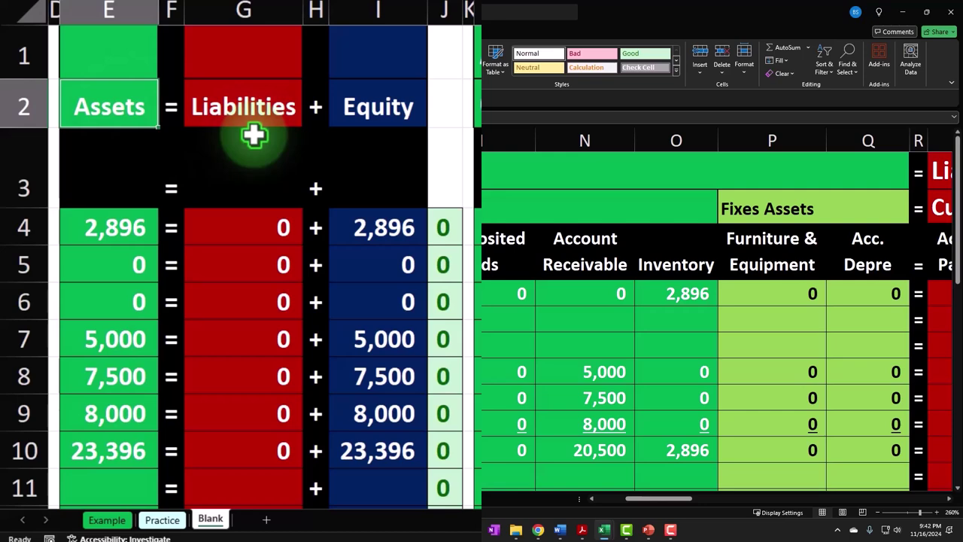
left_click(403, 450)
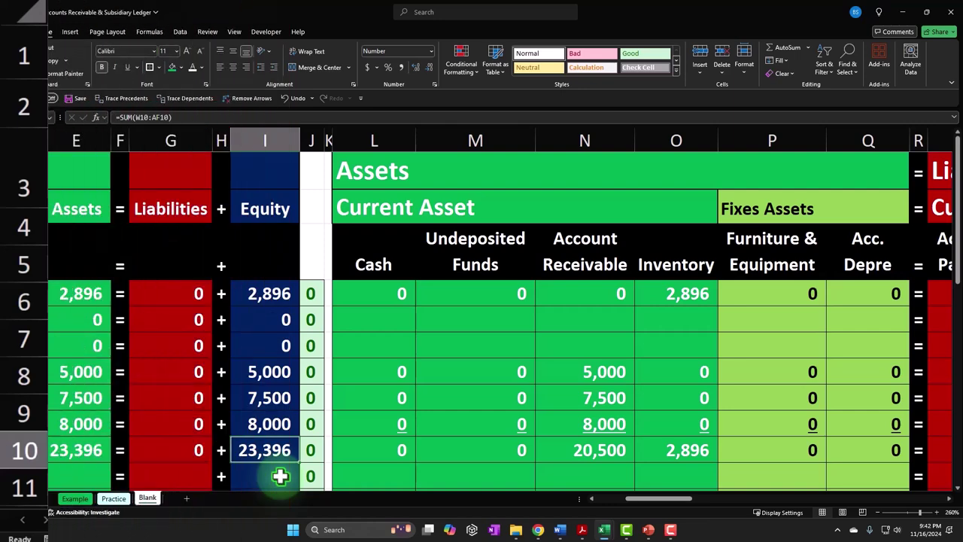
Step: Compare the row 10 Account Receivable and Inventory balances with the Owner Equity balance
left_click(376, 476)
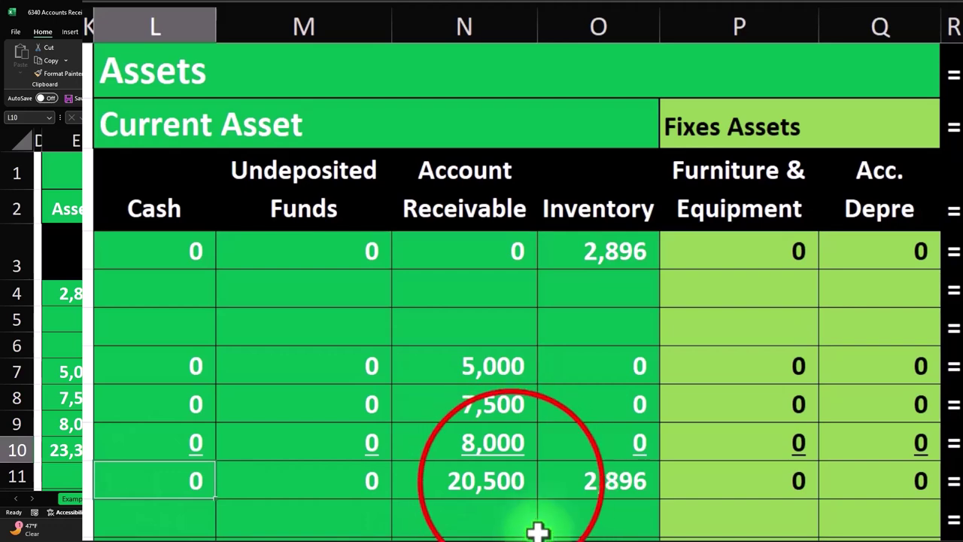
left_click(511, 482)
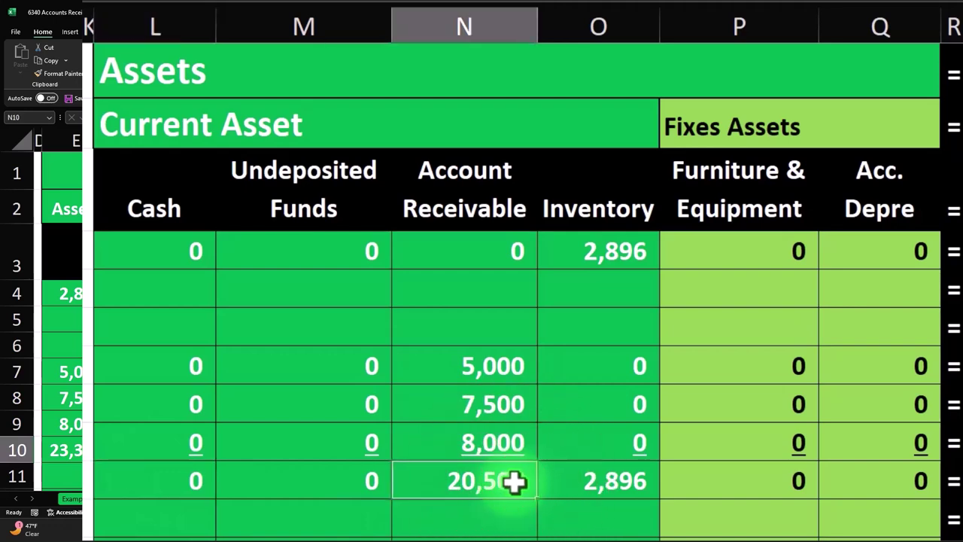
left_click_drag(514, 482, 550, 487)
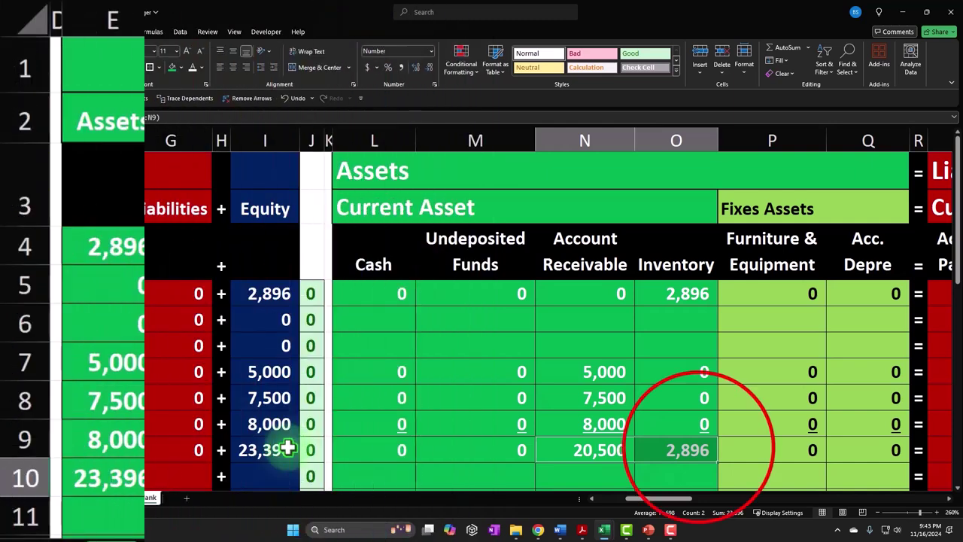
left_click(698, 448)
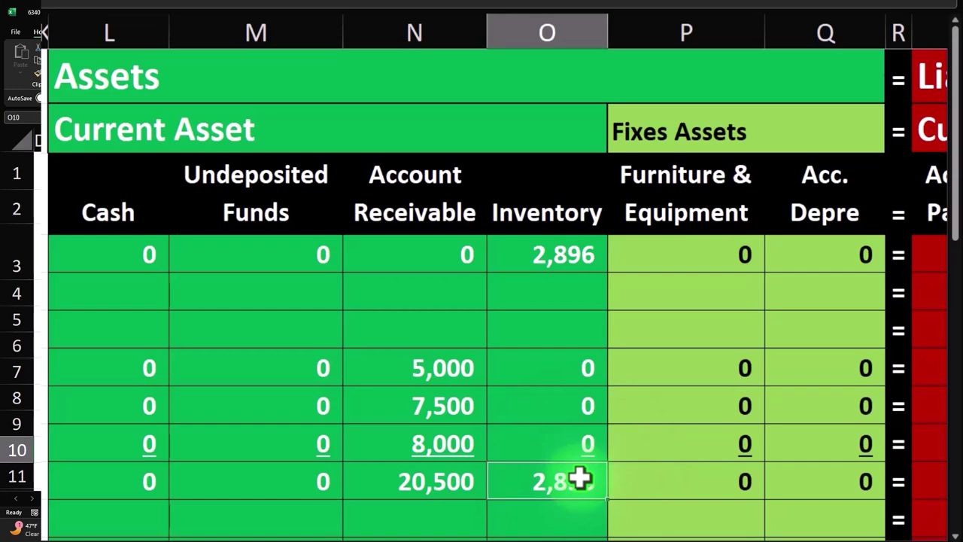
left_click(686, 500)
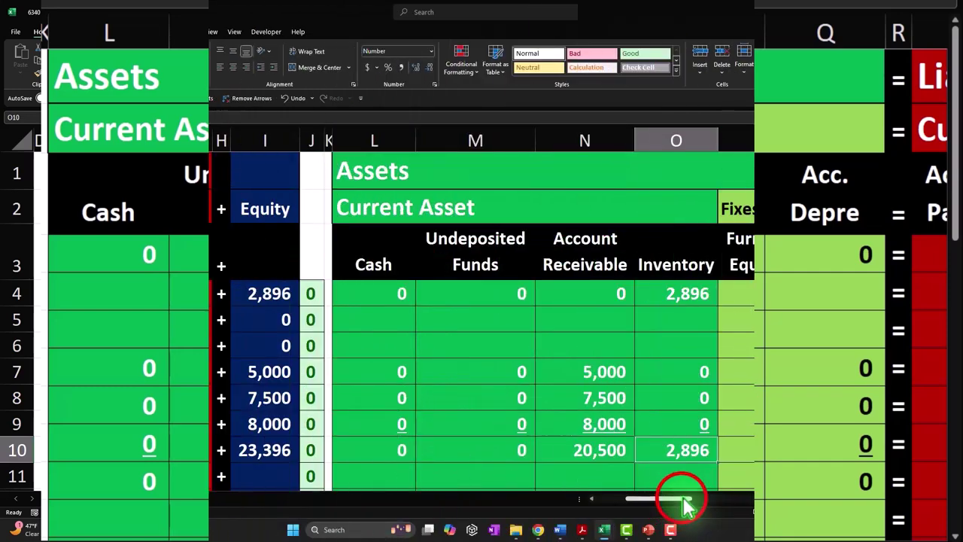
left_click_drag(686, 507, 714, 504)
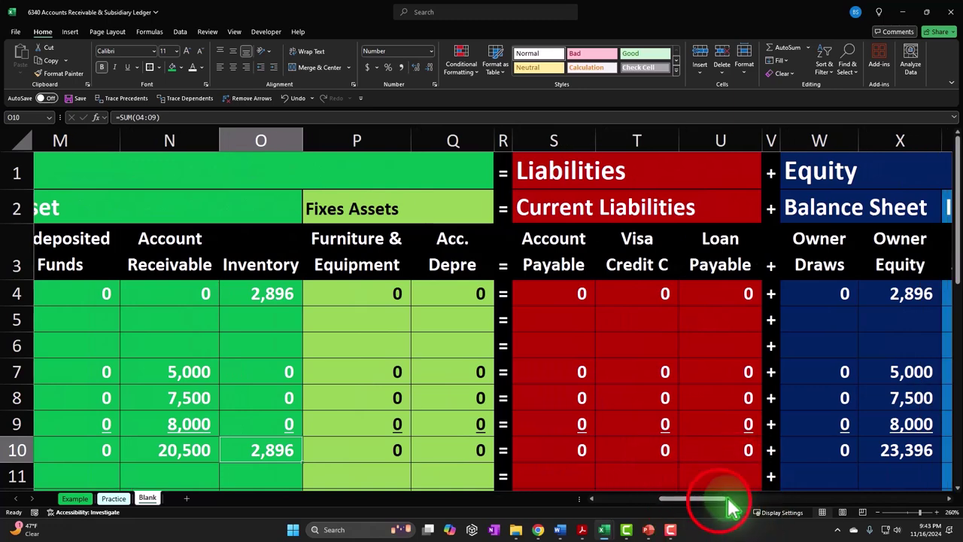
left_click_drag(719, 504, 733, 503)
left_click(710, 450)
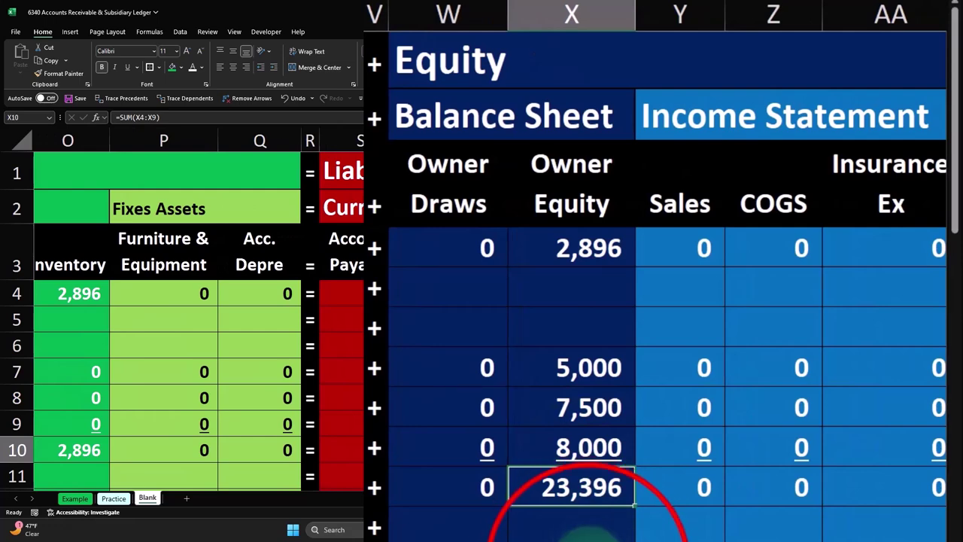
Step: Review the Balance row again from Cash across to Owner Equity, and return to the transaction list
left_click_drag(711, 499, 680, 512)
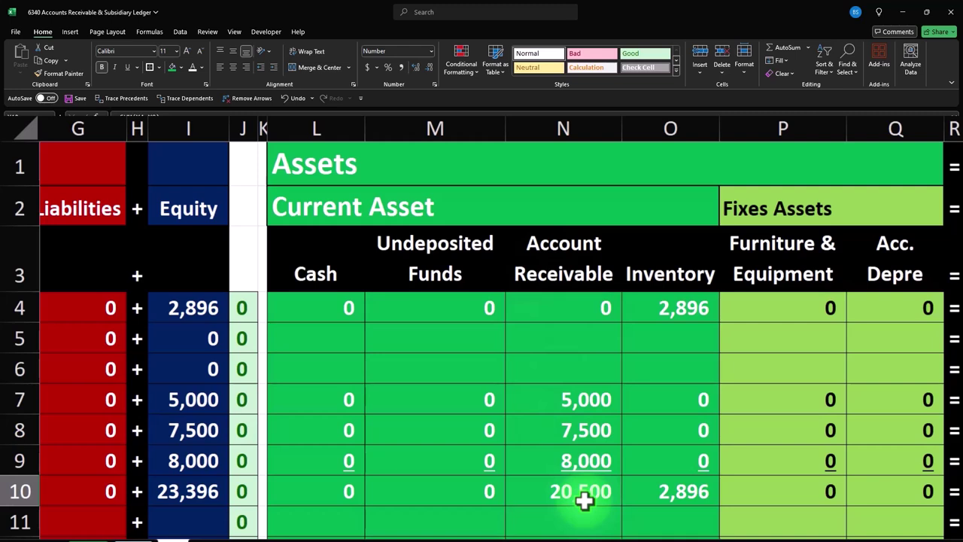
left_click(350, 491)
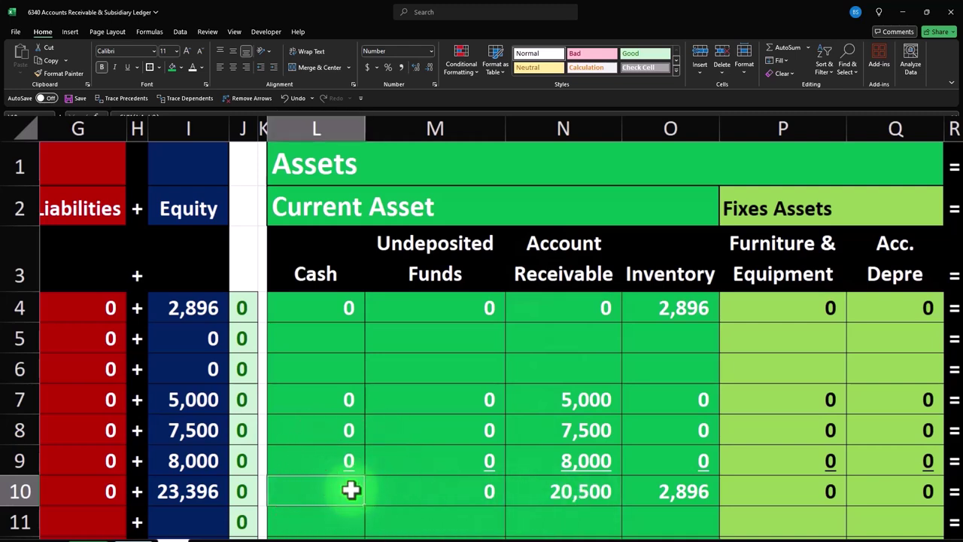
key("ctrl+v")
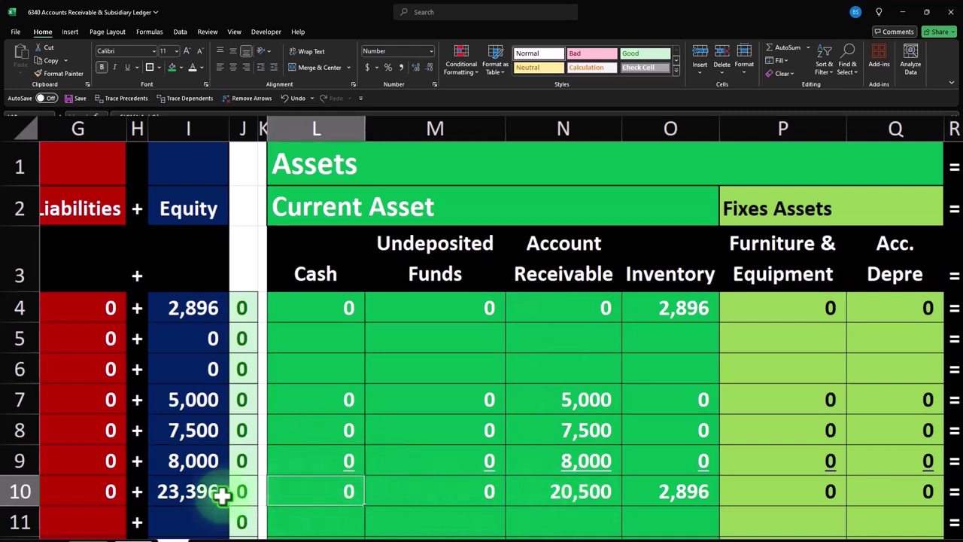
left_click_drag(638, 499, 722, 498)
left_click(611, 481)
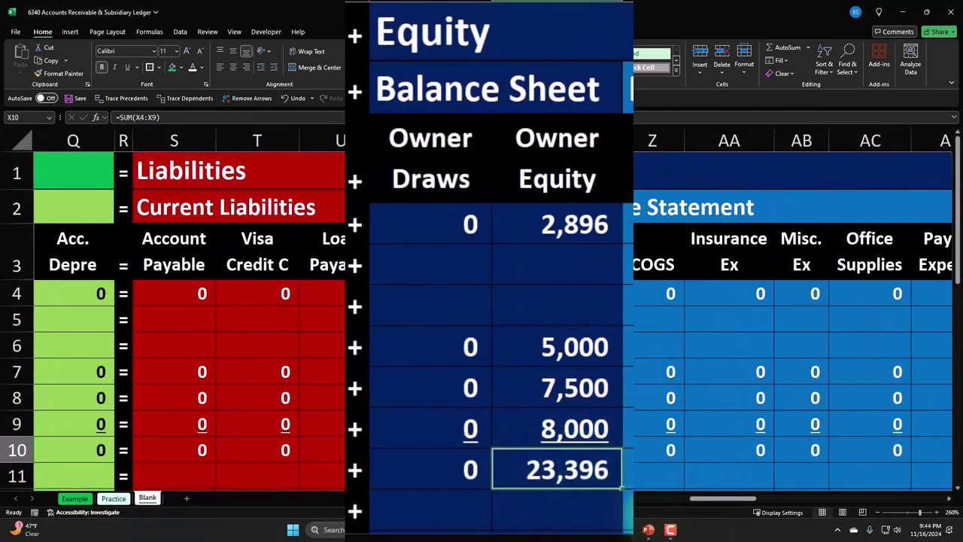
left_click(713, 498)
left_click_drag(713, 499, 647, 499)
left_click(387, 450)
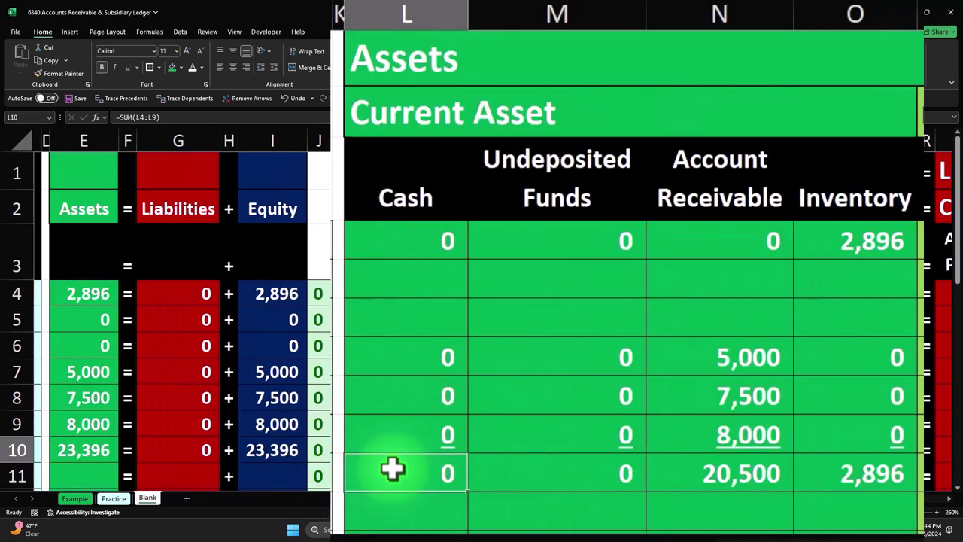
left_click(637, 500)
left_click_drag(650, 499, 702, 499)
left_click(696, 451)
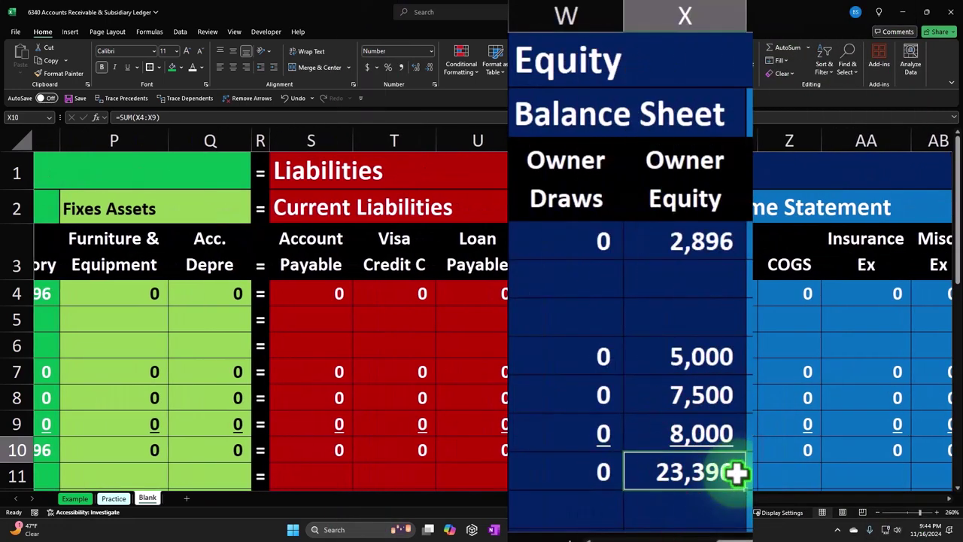
left_click(724, 502)
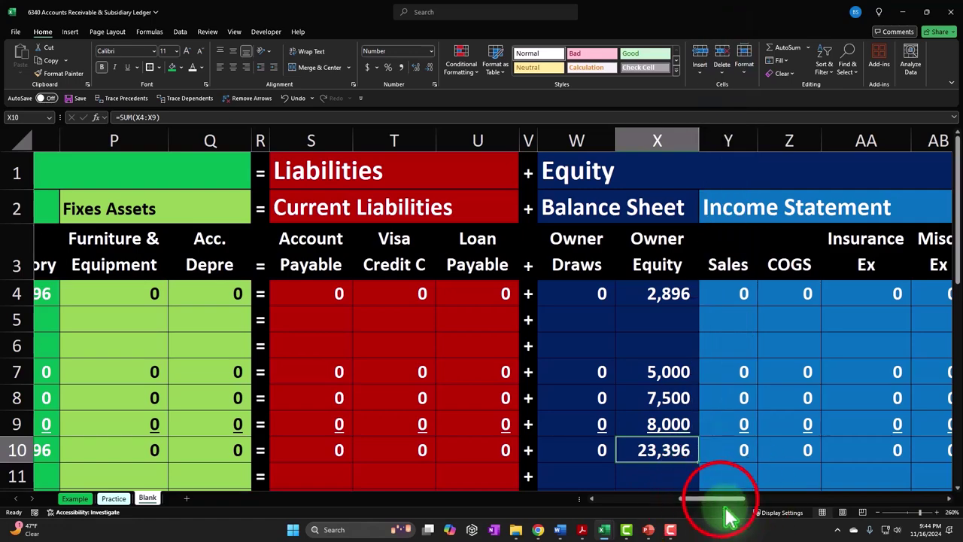
left_click_drag(720, 502, 318, 507)
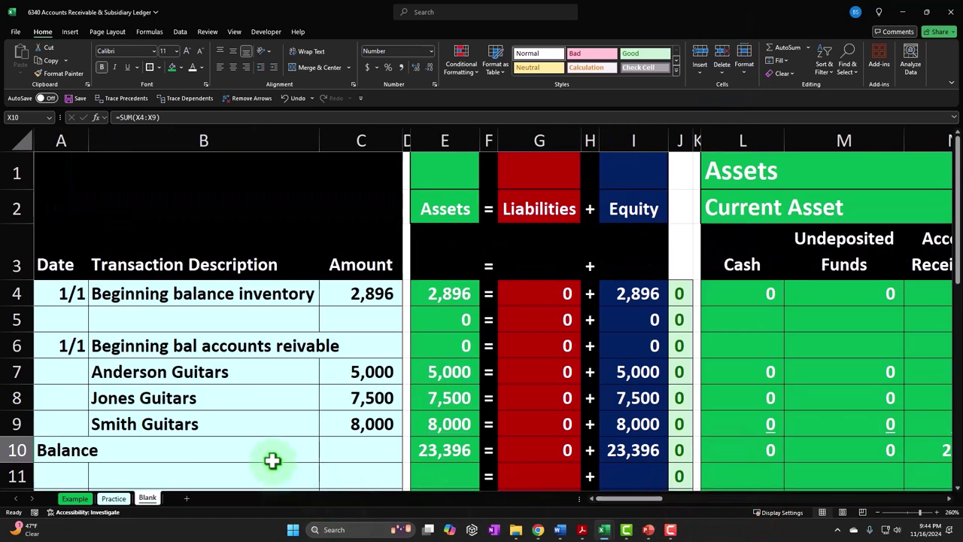